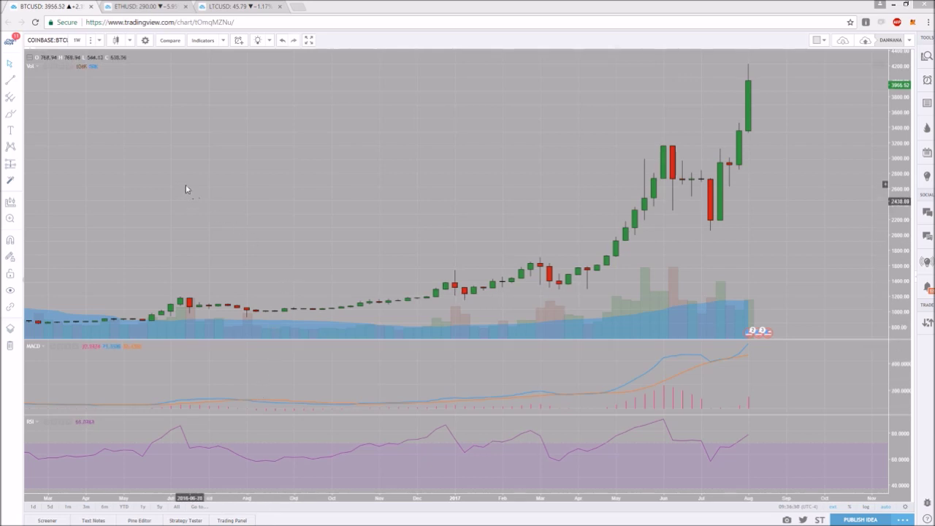
Switch the BTCUSD chart from weekly to 1-day candles and pan through recent candles
left_click(103, 40)
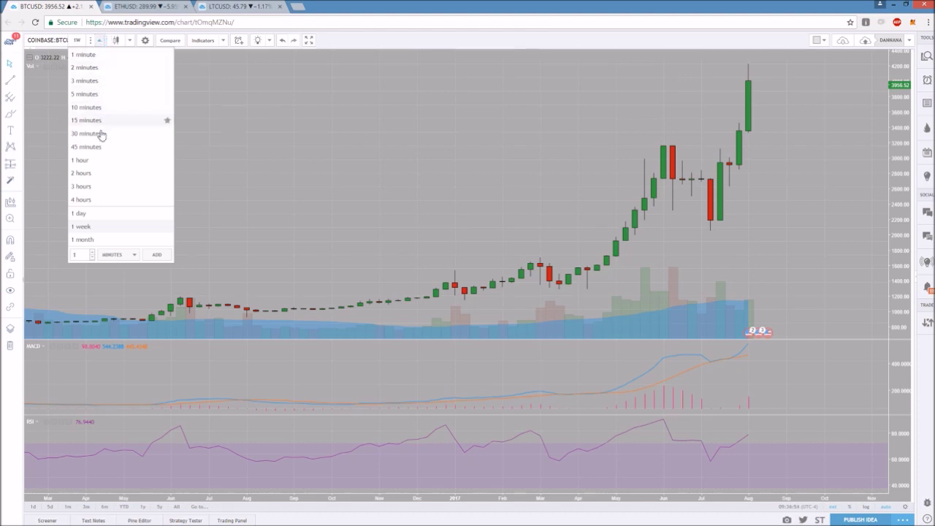
left_click(89, 214)
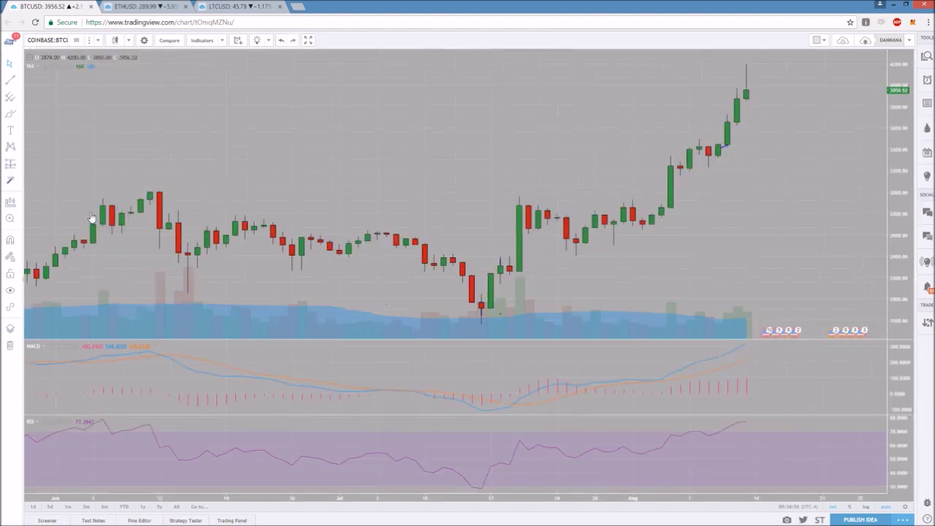
left_click_drag(285, 189, 373, 192)
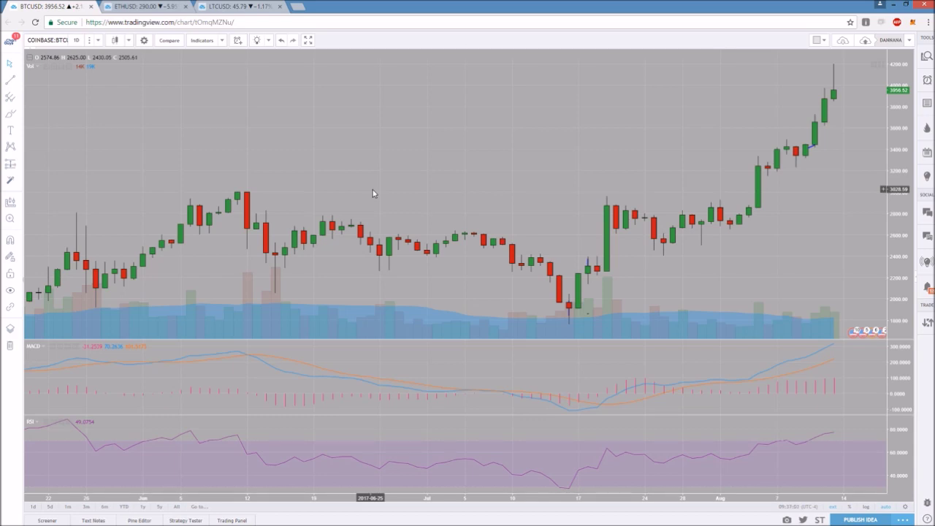
left_click_drag(431, 175, 380, 173)
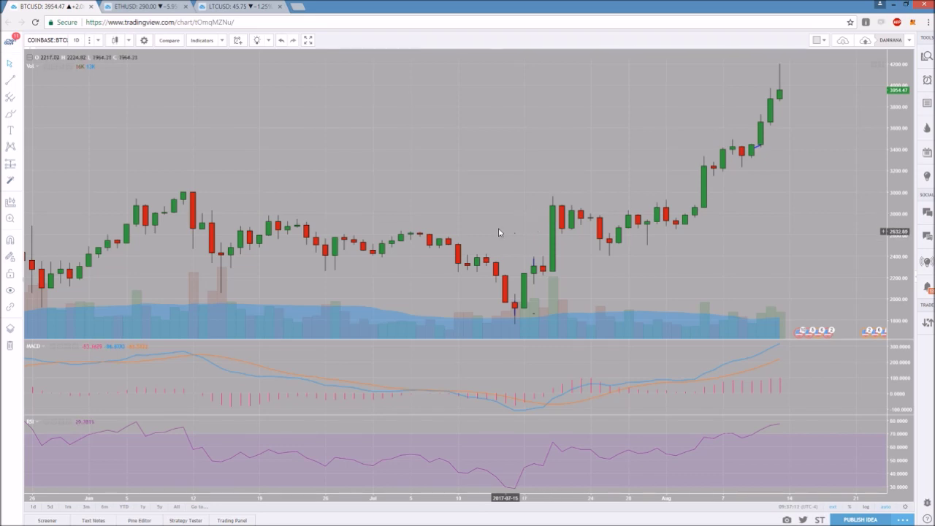
Leave empty space after the latest daily candle and add a horizontal line at the 3230 level
left_click_drag(403, 180, 450, 185)
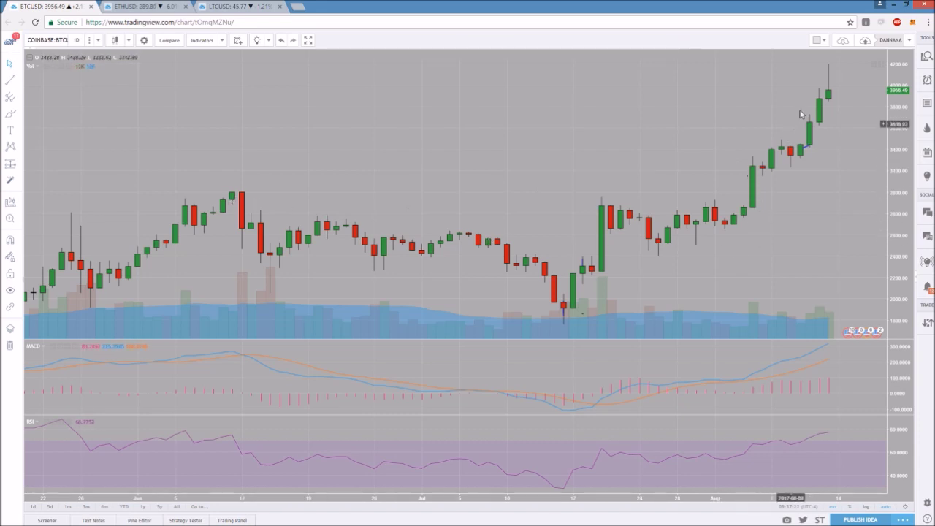
left_click_drag(629, 216, 436, 211)
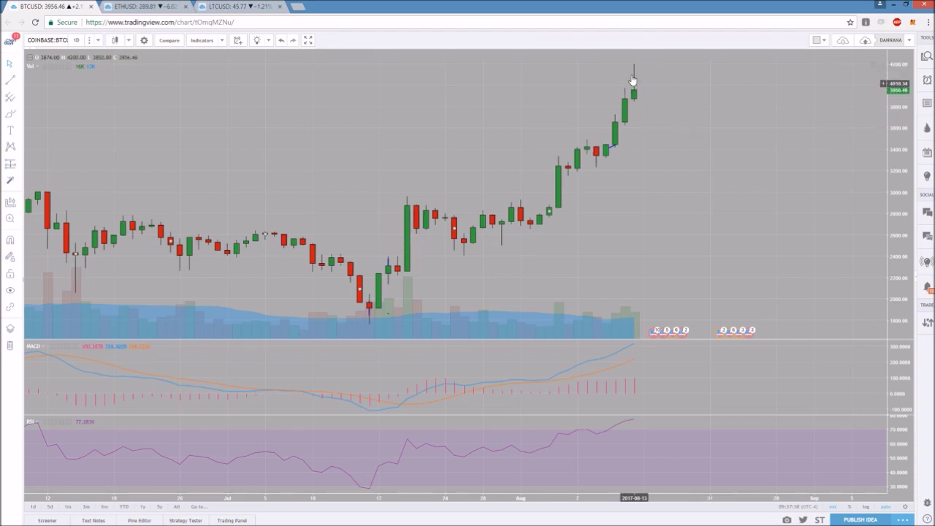
left_click_drag(674, 144, 599, 150)
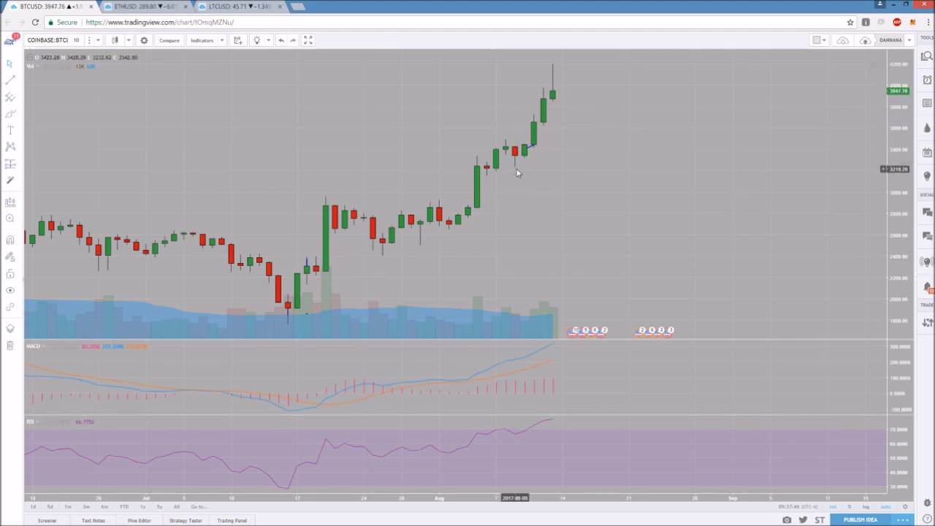
key("alt+h")
Nudge the horizontal line so it sits at 3230.86 on the daily BTCUSD chart
left_click_drag(517, 173, 518, 171)
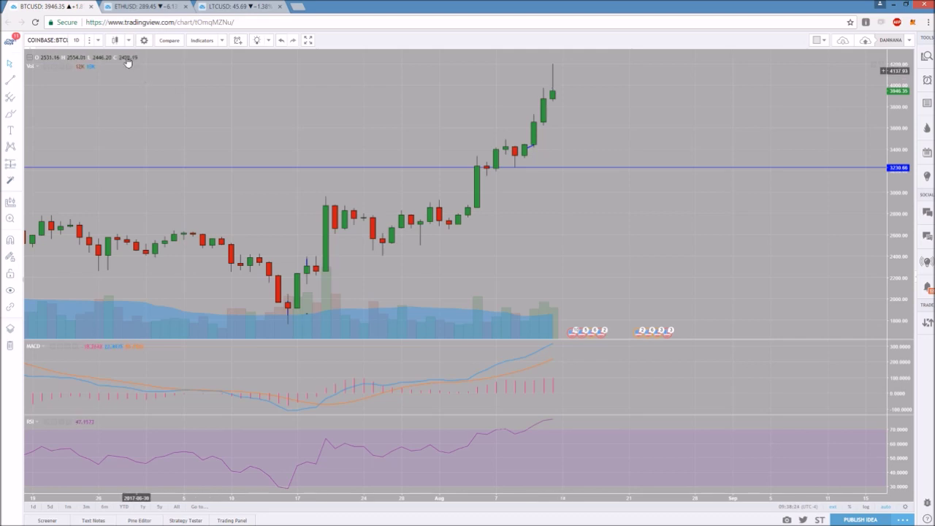
Switch the BTCUSD chart to 15-minute candles, then to 1-hour candles
left_click(97, 40)
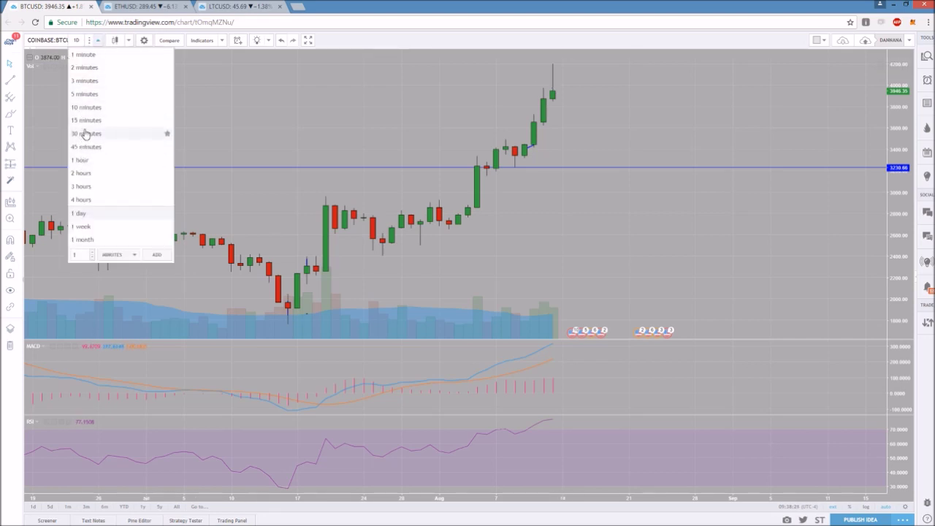
left_click(85, 120)
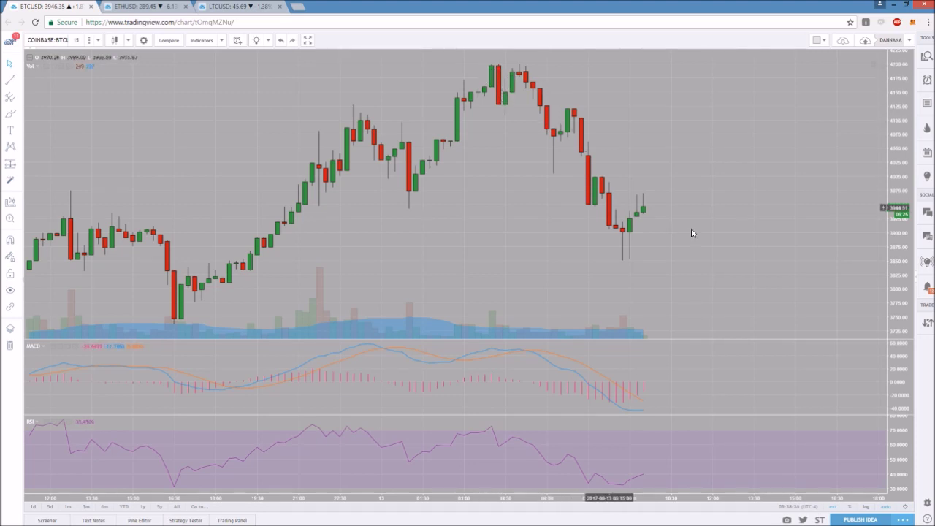
left_click(98, 40)
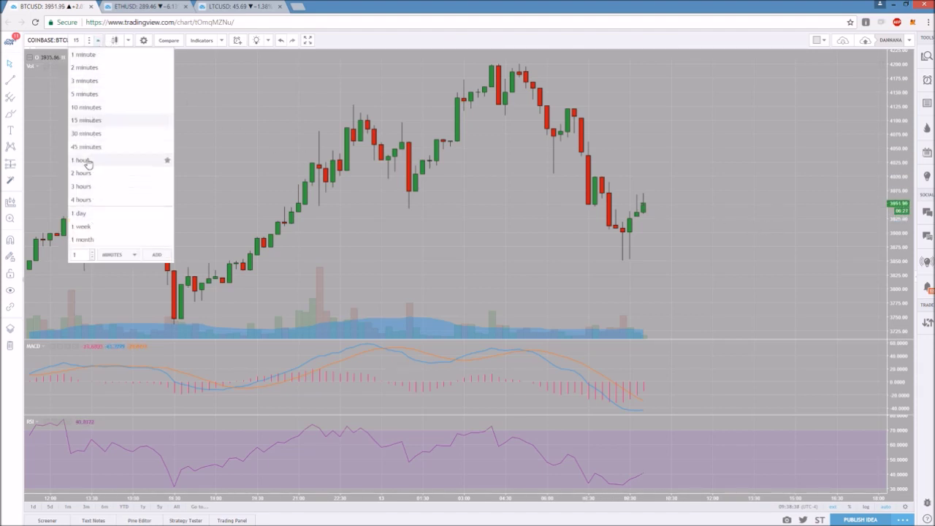
left_click(80, 160)
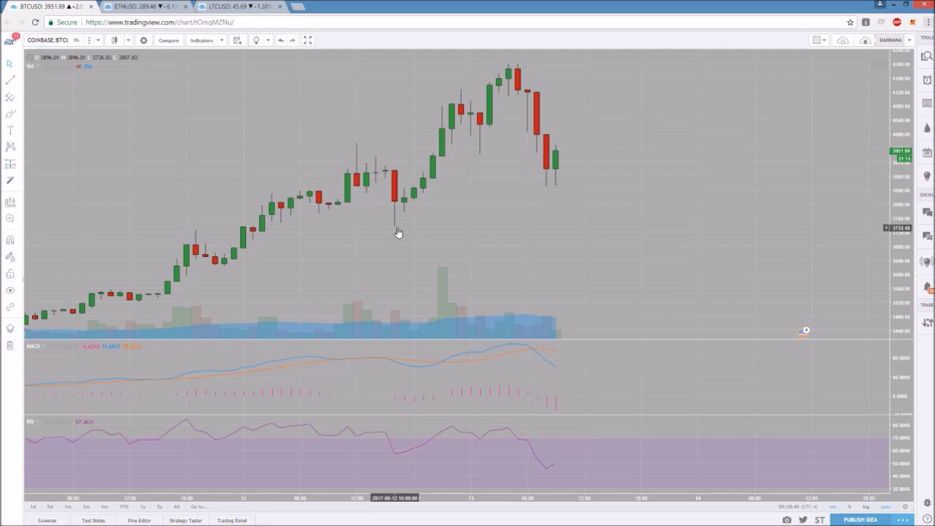
Draw horizontal lines at 3738.77 and 3849.35, select the upper one, then move to ETHUSD
key("alt+h")
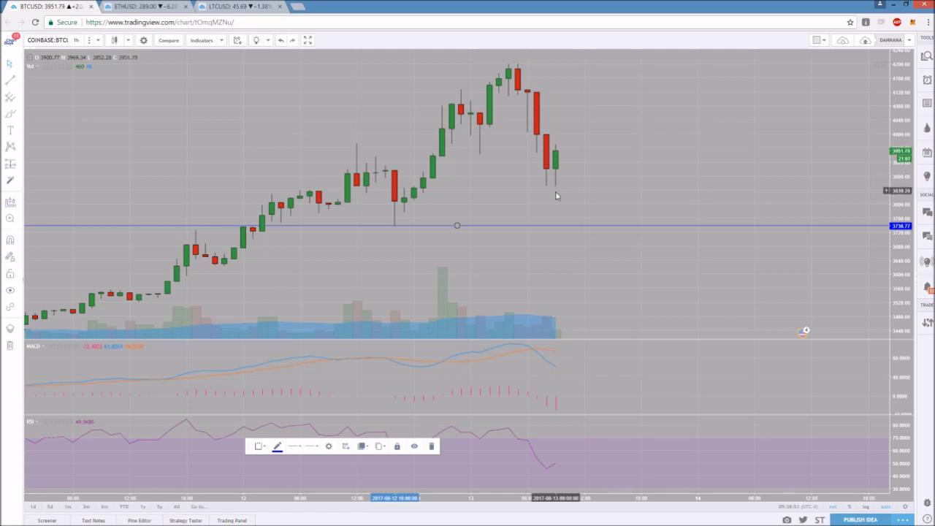
key("alt+h")
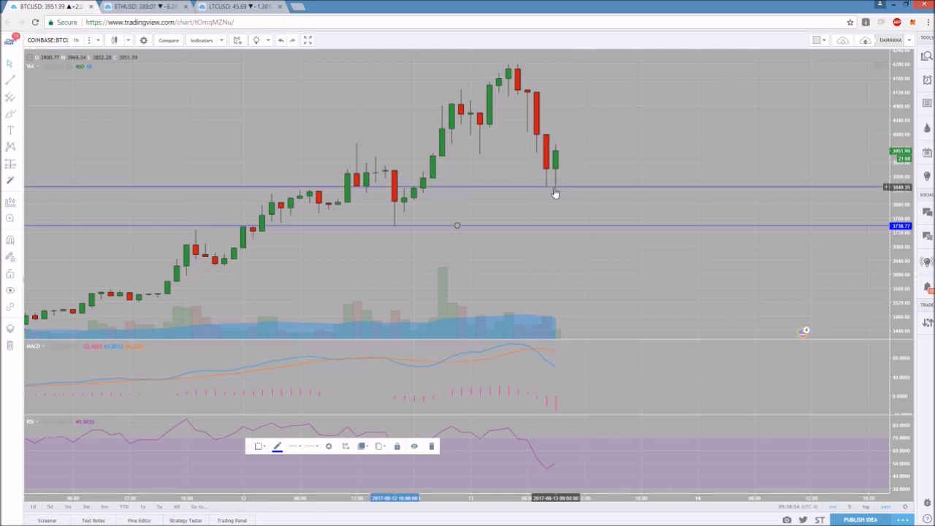
left_click(554, 188)
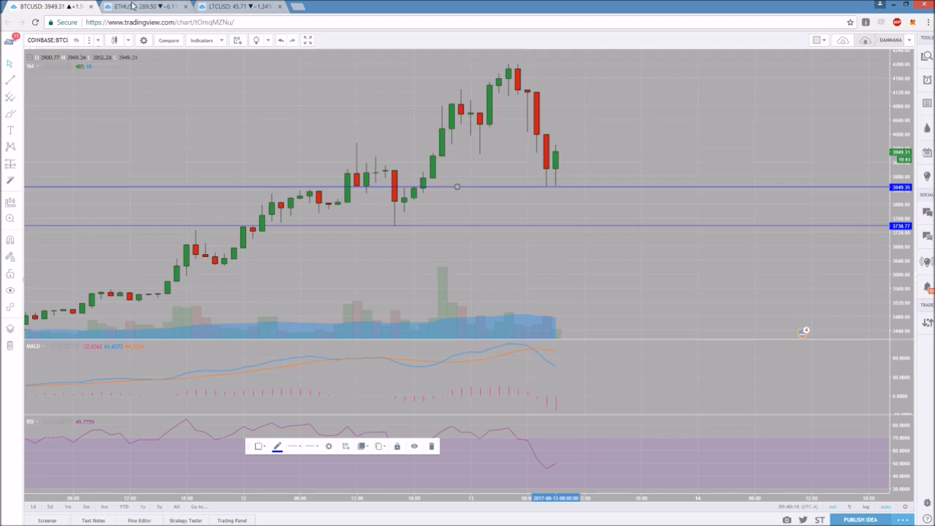
left_click(132, 6)
Switch the ETHUSD chart to 1-hour candles, then go back to BTCUSD
left_click(99, 42)
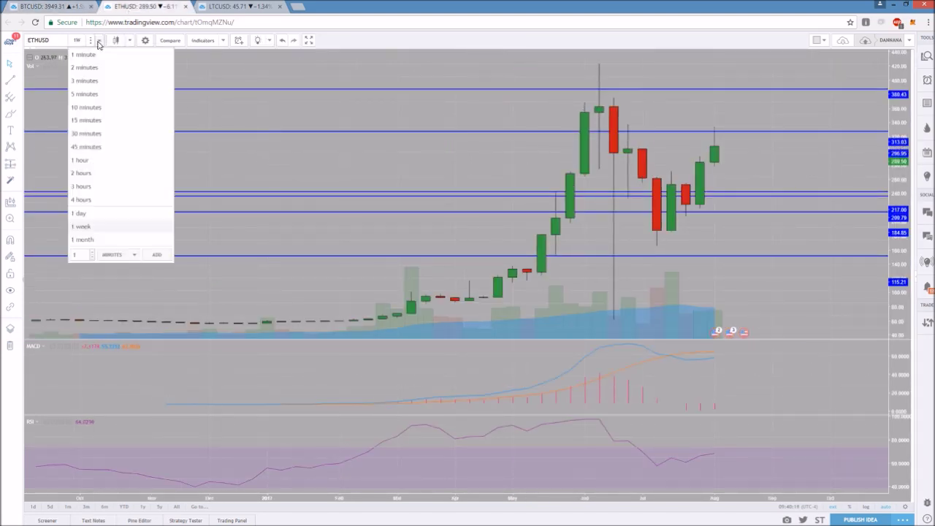
left_click(89, 159)
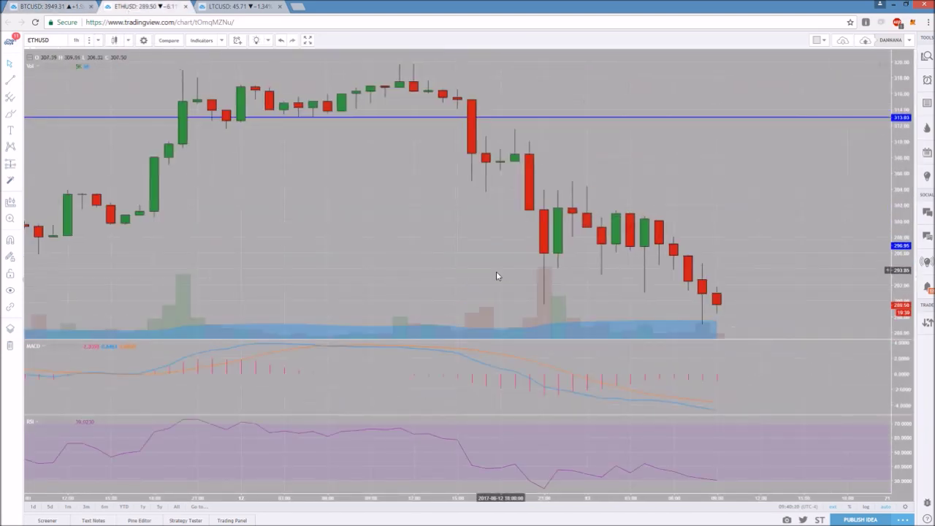
left_click(62, 5)
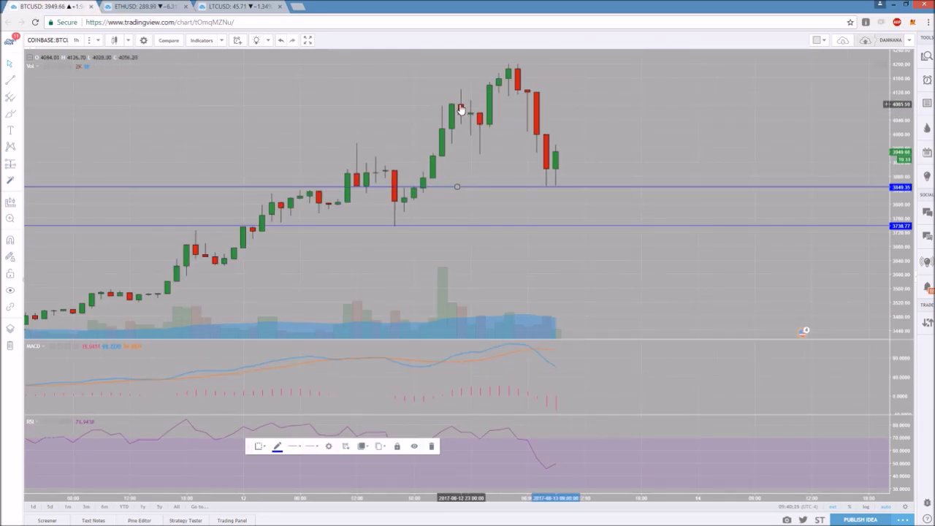
Flip between the BTCUSD and ETHUSD tabs, ending on the ETHUSD chart
key("ctrl+Tab")
key("ctrl+shift+Tab")
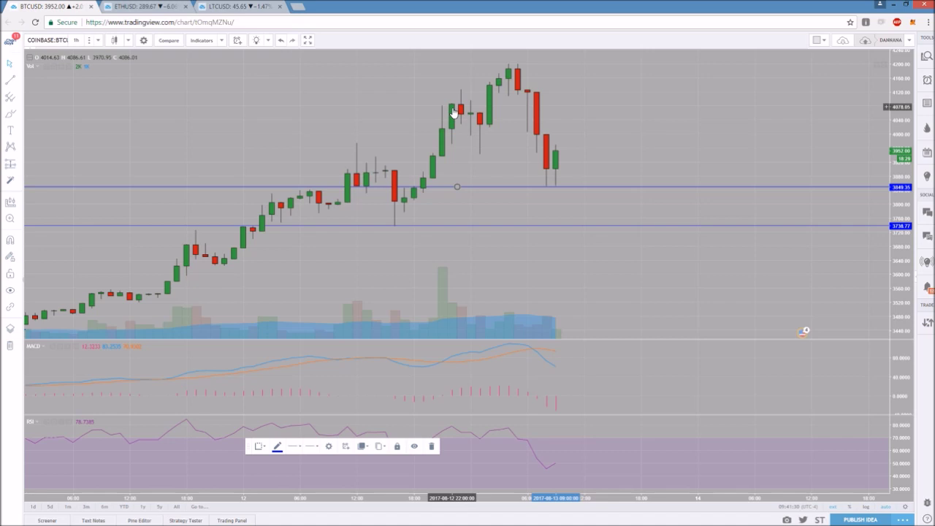
key("ctrl+Tab")
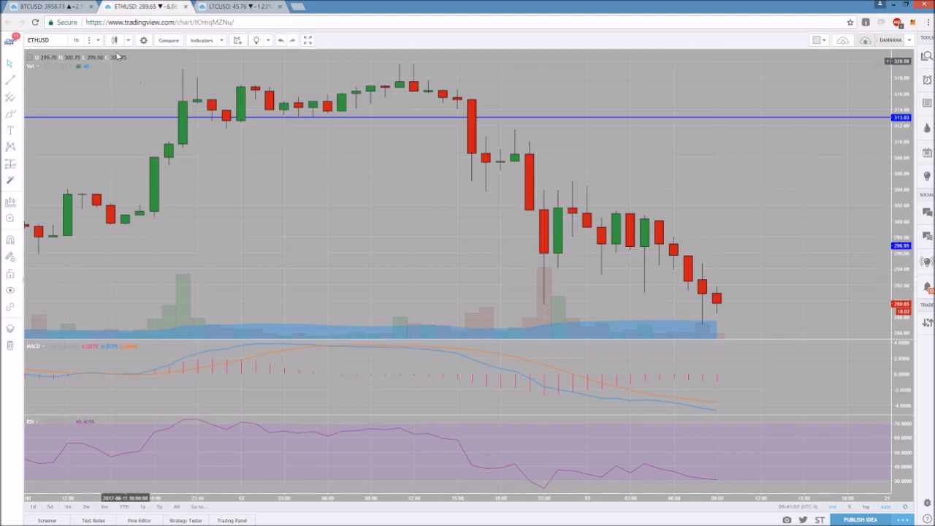
left_click(98, 40)
Show ETHUSD in 15-minute candles, panned and zoomed onto the latest decline near 292.40
left_click(87, 120)
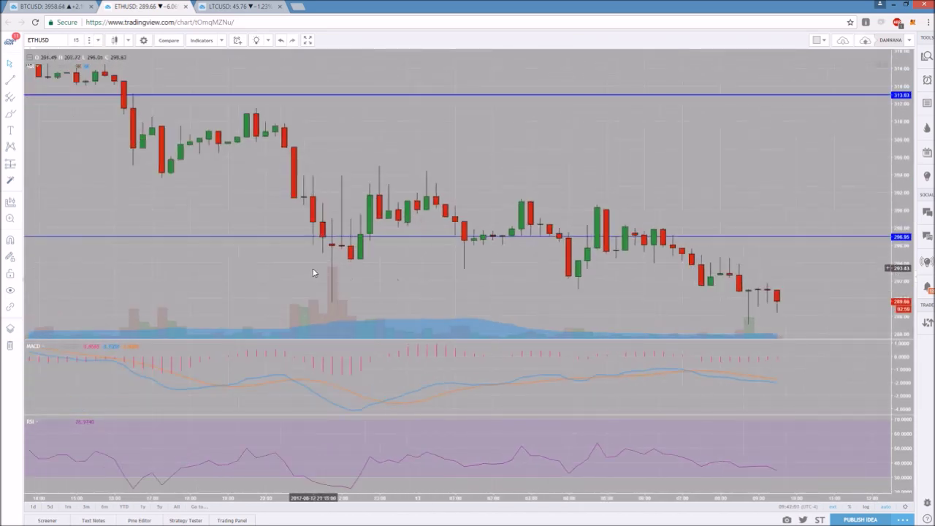
left_click_drag(359, 273, 478, 277)
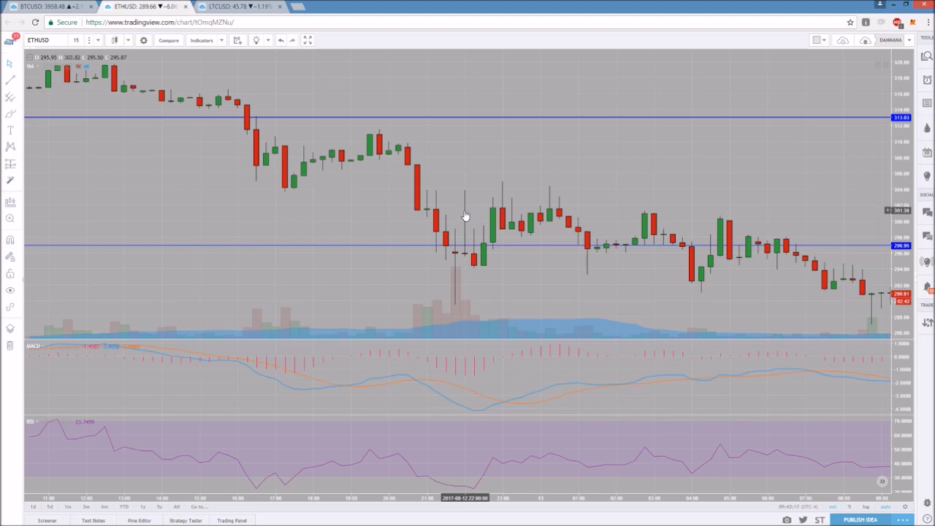
scroll(468, 223, "up", 5)
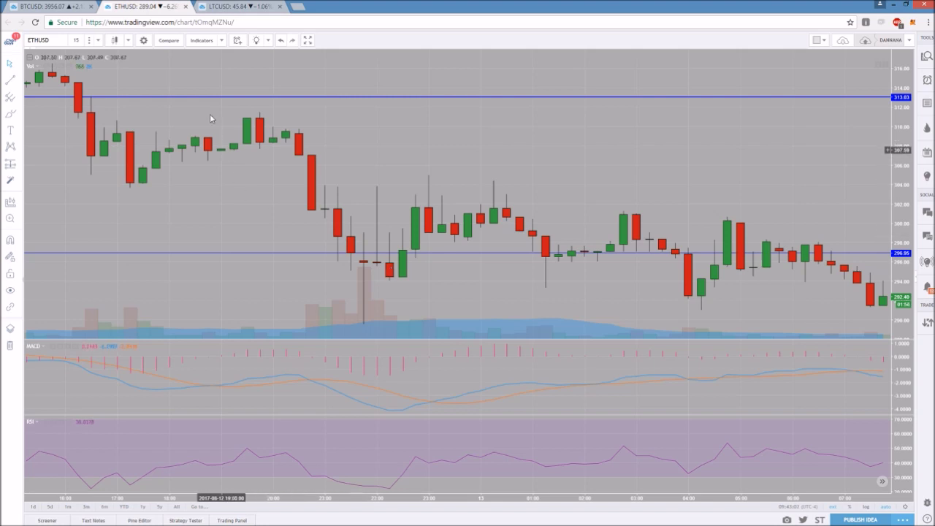
Switch the ETHUSD chart to 5-minute candles and adjust the zoom
left_click(98, 40)
left_click(84, 95)
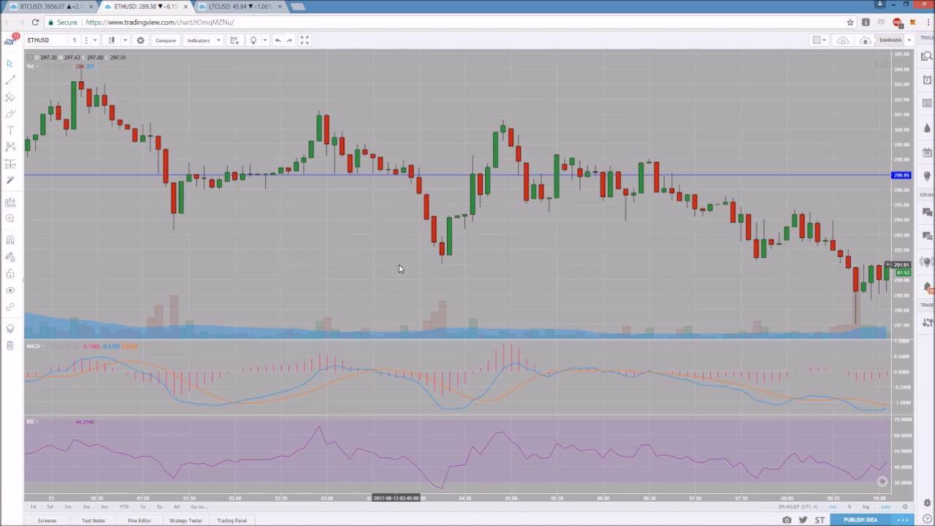
scroll(399, 264, "up", 1)
scroll(253, 234, "down", 2)
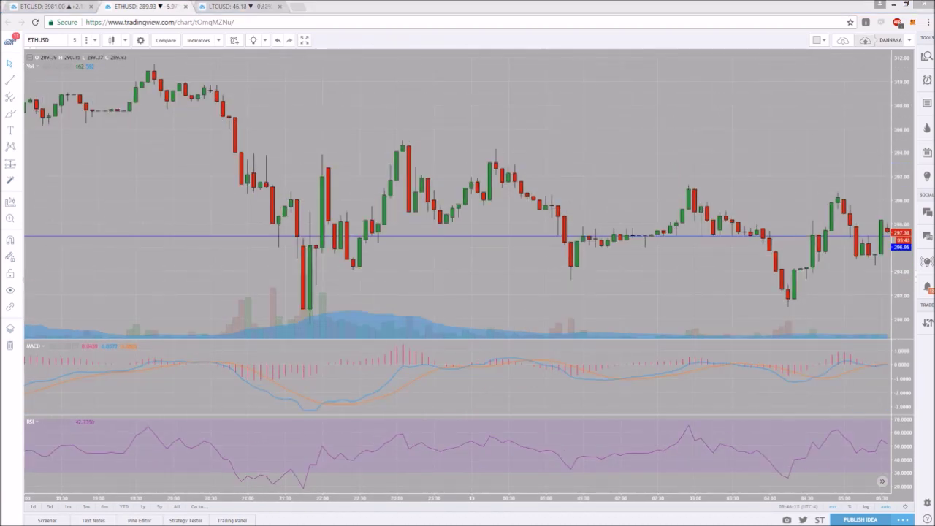
Pan back through earlier 5-minute ETHUSD candles, then return to the hourly BTCUSD chart
left_click_drag(403, 296, 471, 291)
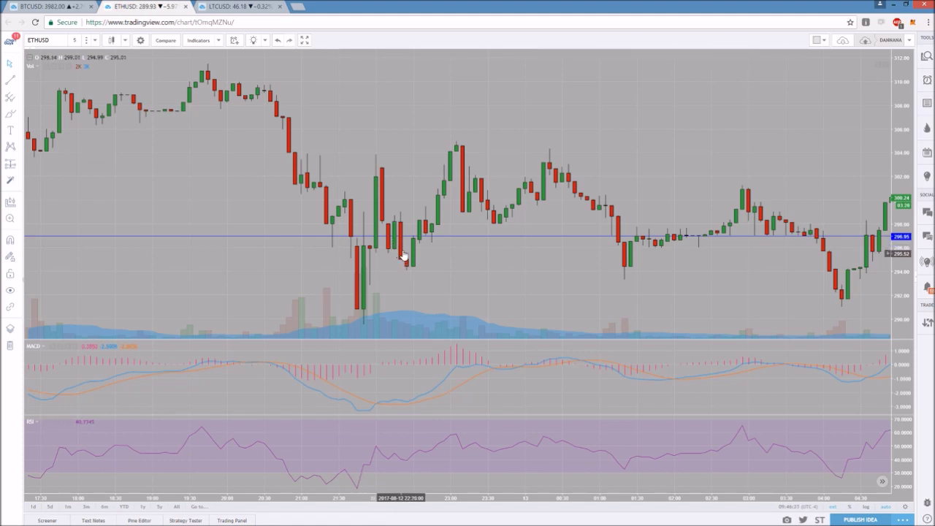
scroll(419, 333, "up", 5)
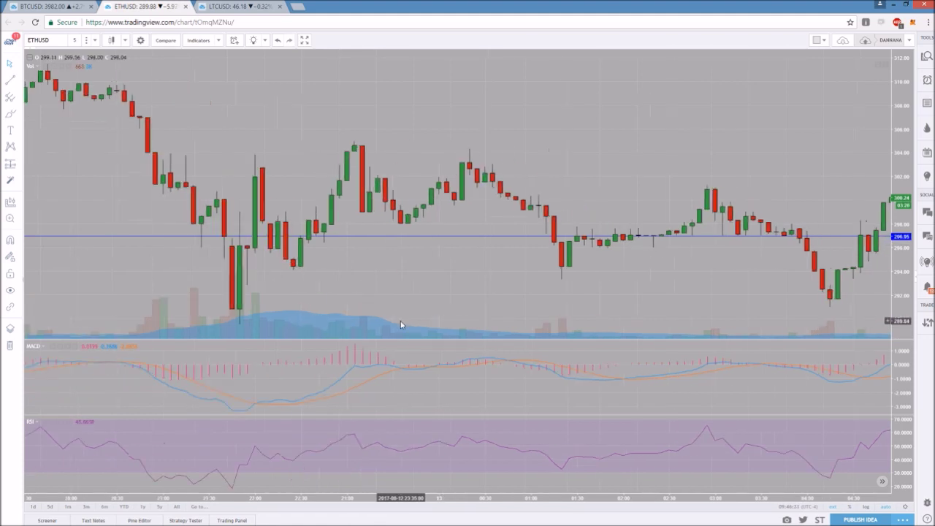
left_click_drag(444, 271, 508, 271)
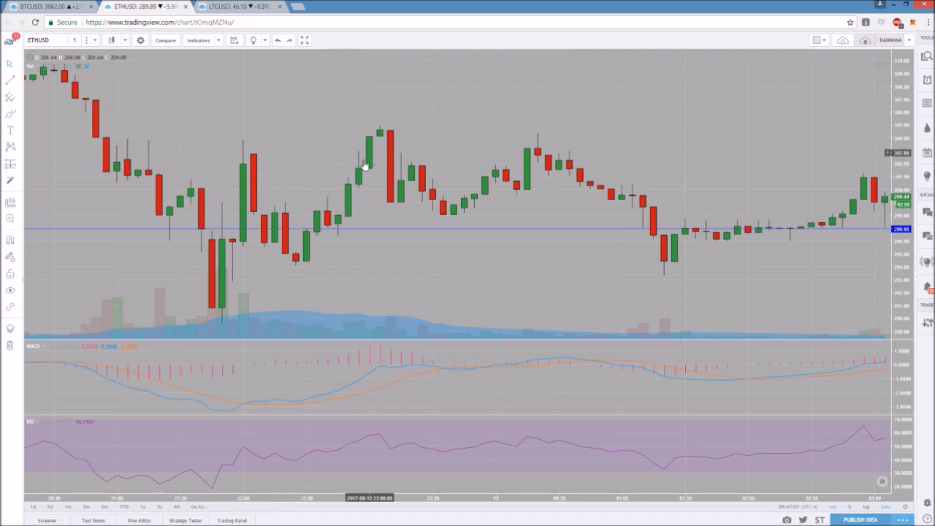
key("ctrl+shift+Tab")
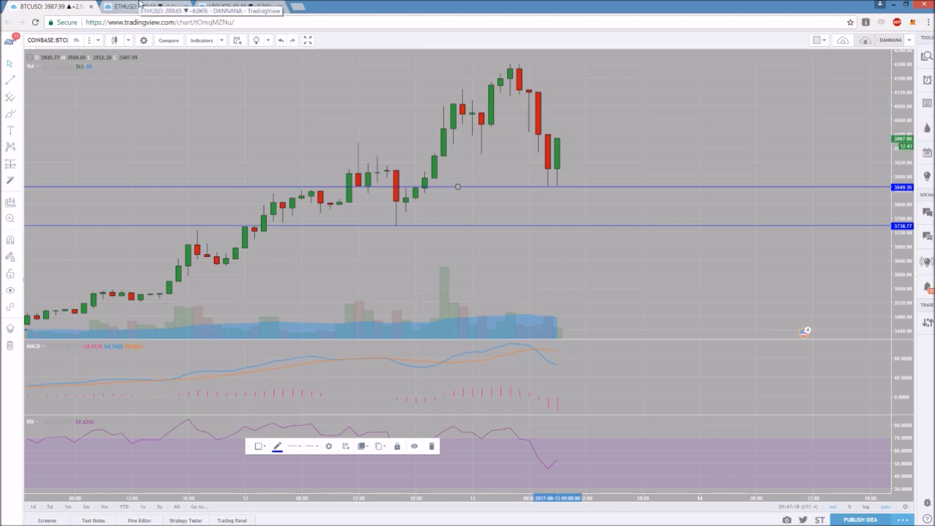
Bring up the ETHUSD chart in 15-minute candles, panned to the latest bars
left_click(139, 5)
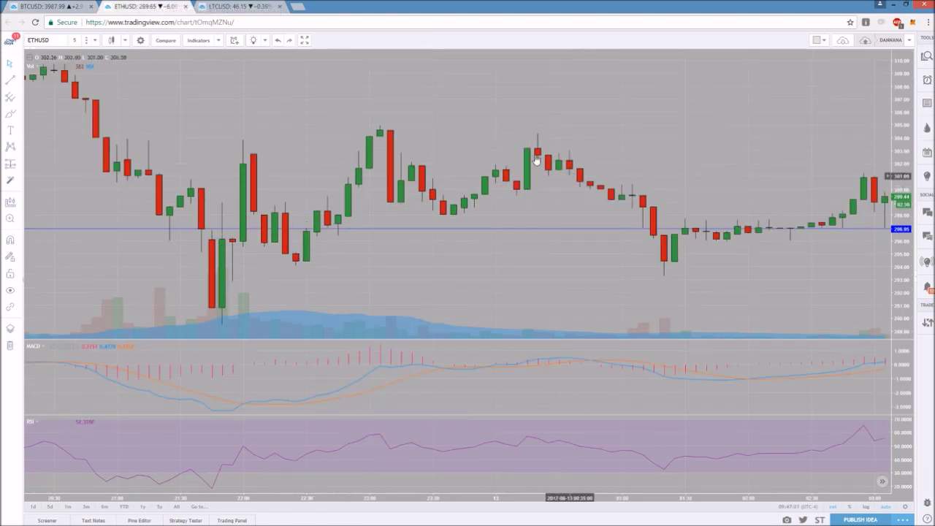
left_click(95, 40)
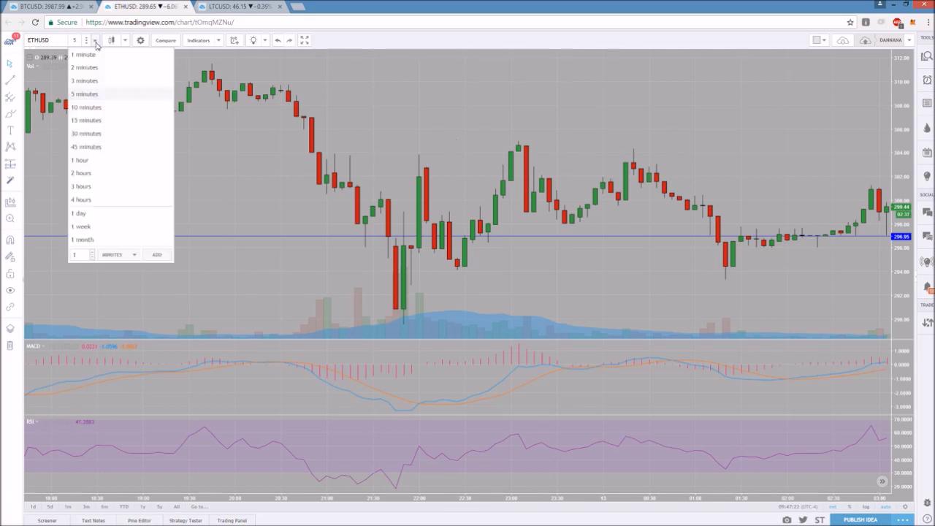
left_click(86, 121)
left_click_drag(709, 212, 300, 244)
left_click_drag(473, 254, 273, 253)
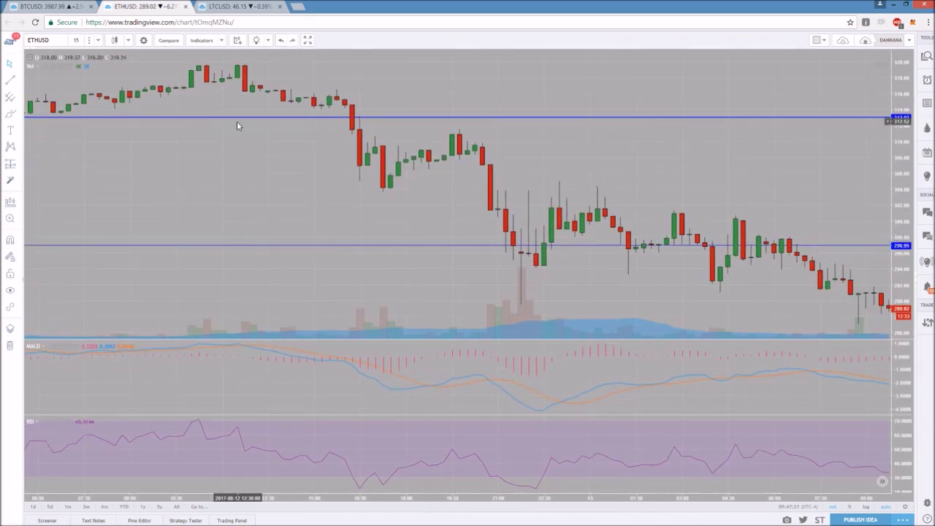
Switch ETHUSD to 1-hour candles, pan the view, then change to weekly candles
left_click(98, 40)
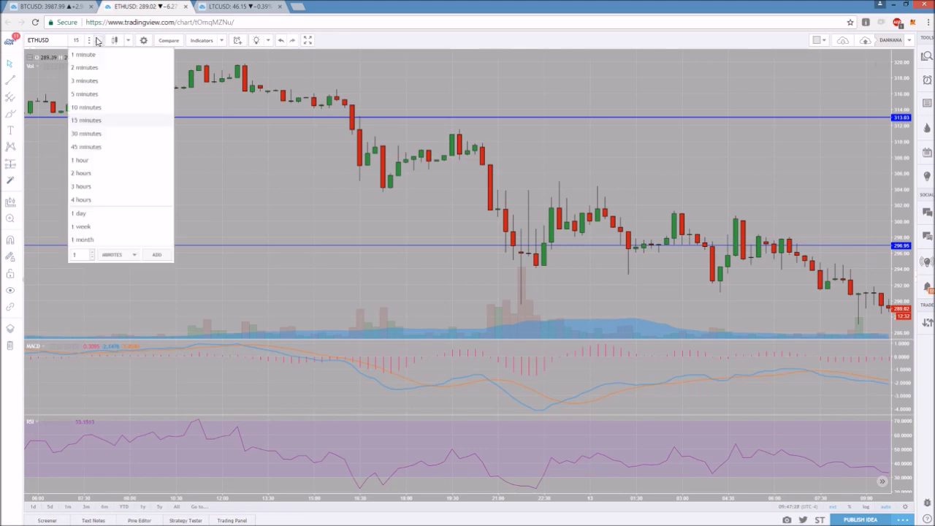
left_click(81, 160)
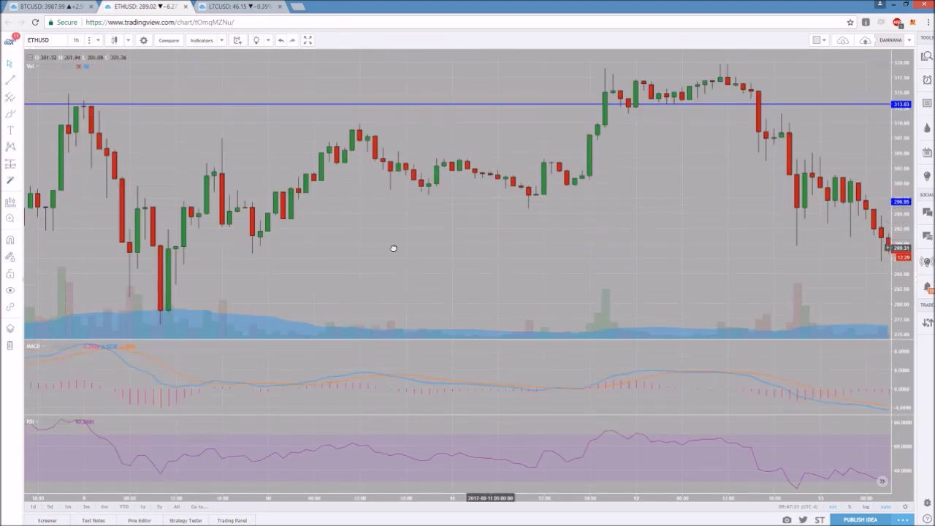
left_click_drag(392, 248, 122, 252)
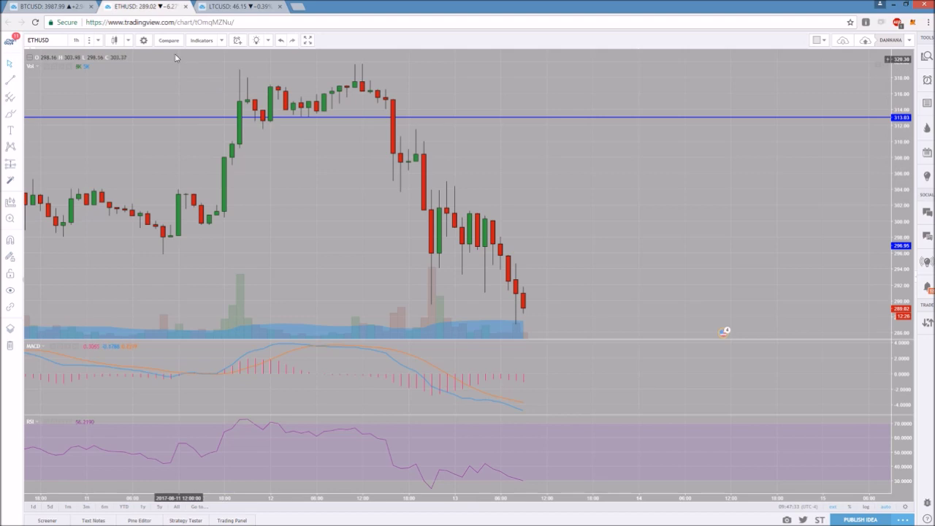
left_click(98, 40)
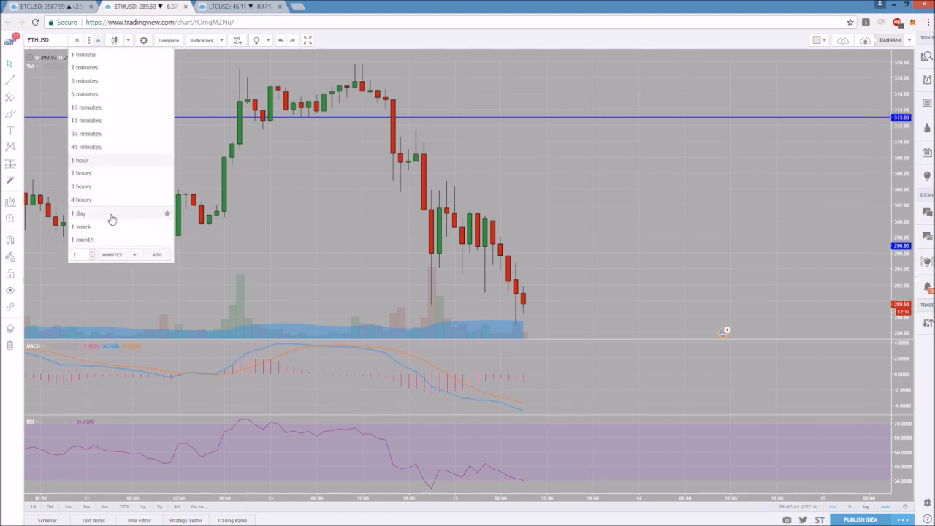
left_click(102, 226)
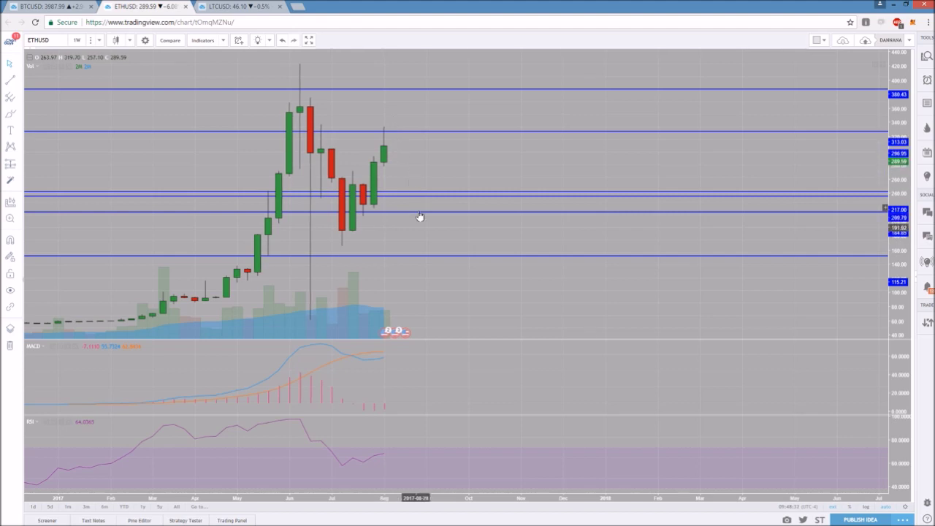
Change the ETHUSD chart from 1W back to 1-hour candles
left_click(99, 40)
left_click(87, 160)
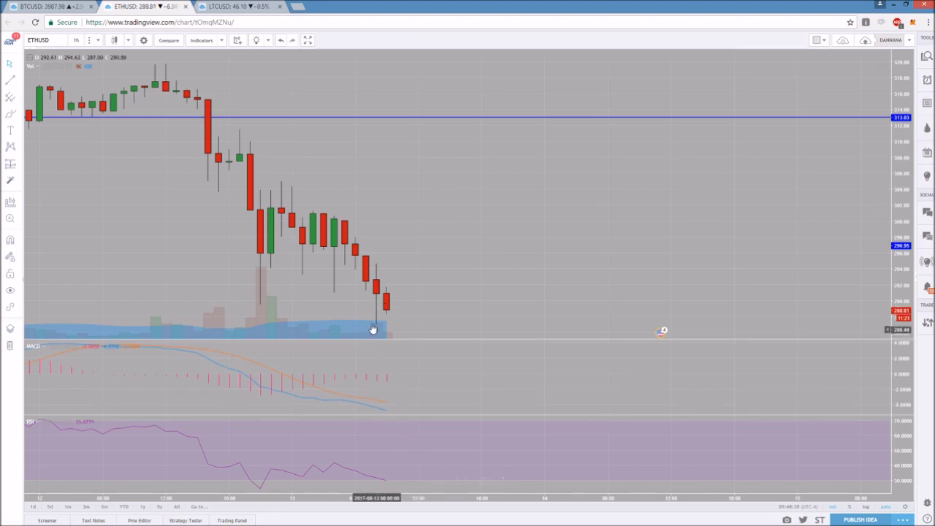
Zoom around the hourly ETHUSD chart, then switch it to 4-hour candles
scroll(396, 313, "down", 3)
scroll(463, 298, "down", 2)
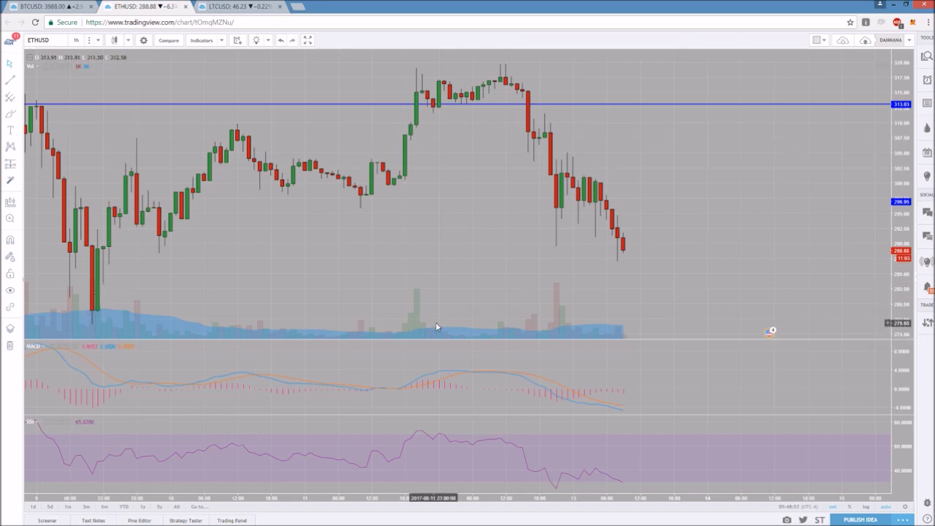
scroll(444, 302, "up", 2)
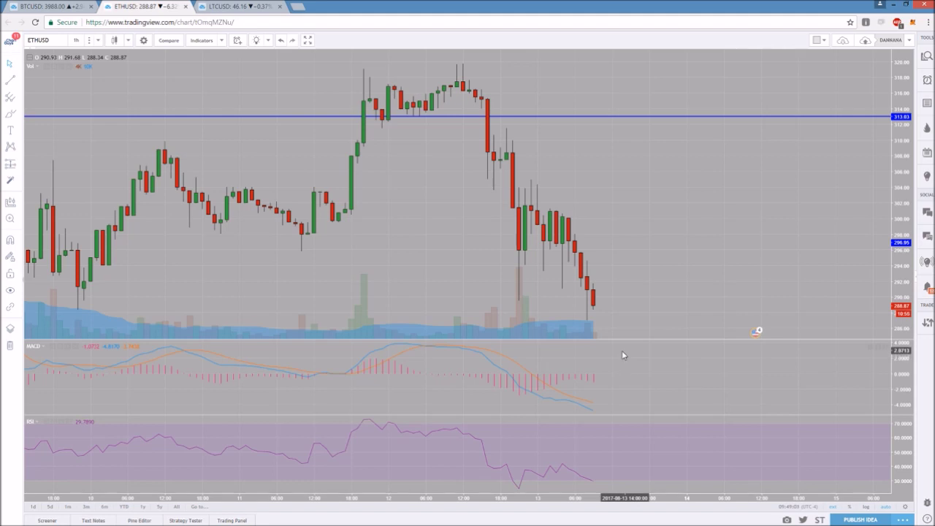
left_click(98, 42)
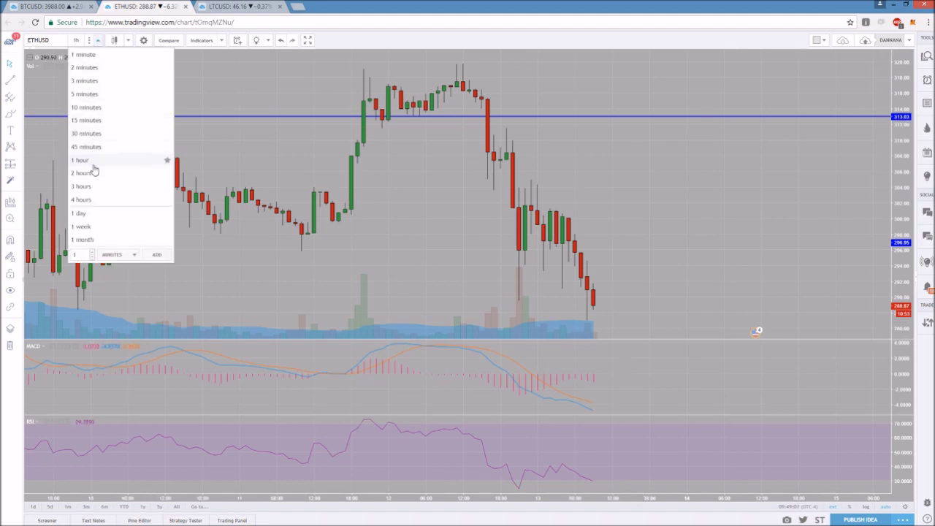
left_click(90, 201)
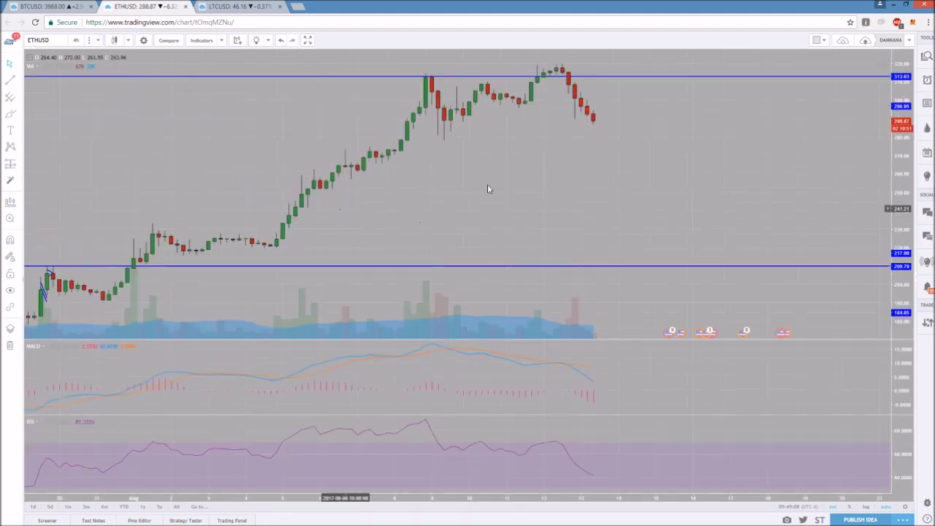
Zoom through the 4-hour ETHUSD view, then return to 1-hour candles
scroll(562, 167, "up", 2)
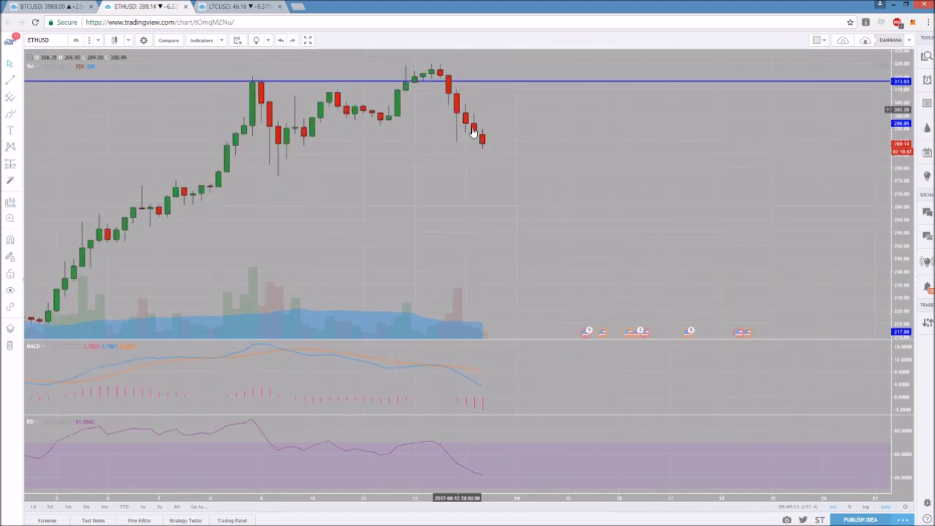
scroll(309, 196, "down", 1)
scroll(309, 195, "down", 3)
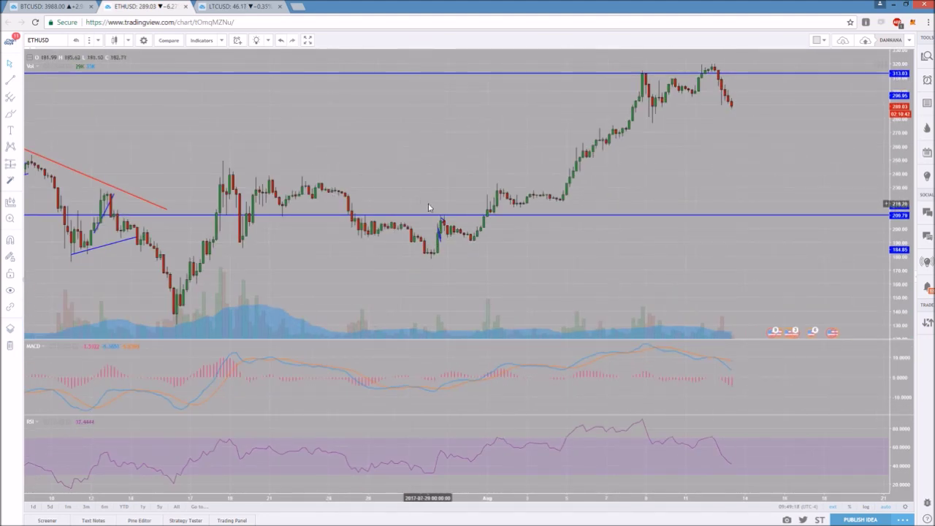
scroll(428, 206, "up", 3)
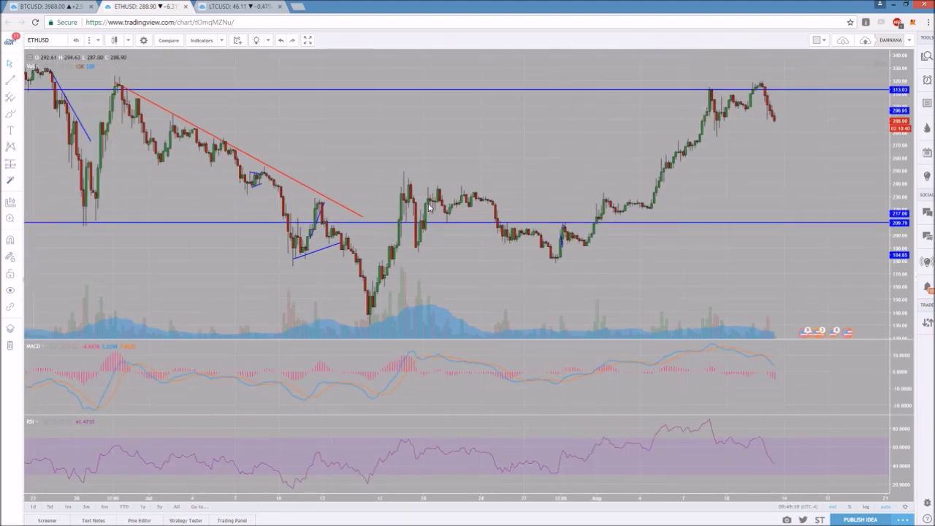
scroll(428, 206, "up", 5)
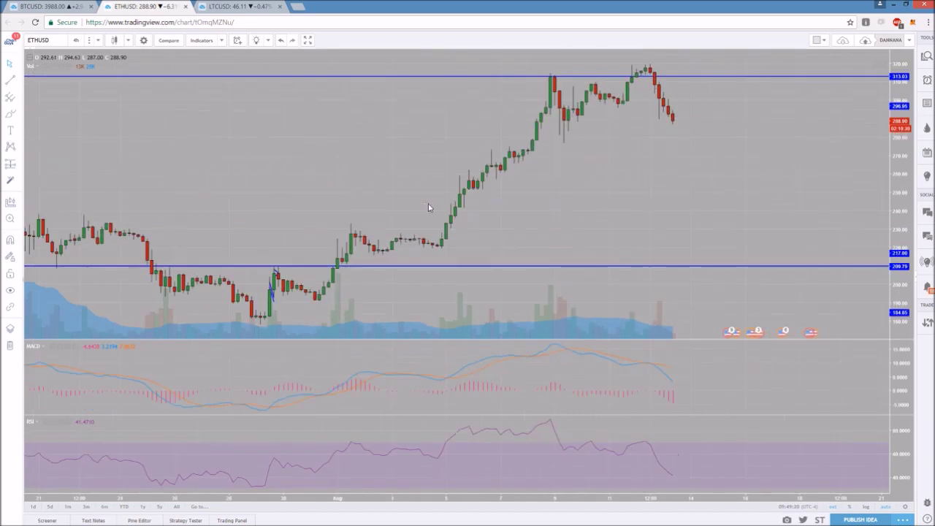
left_click(97, 40)
left_click(99, 159)
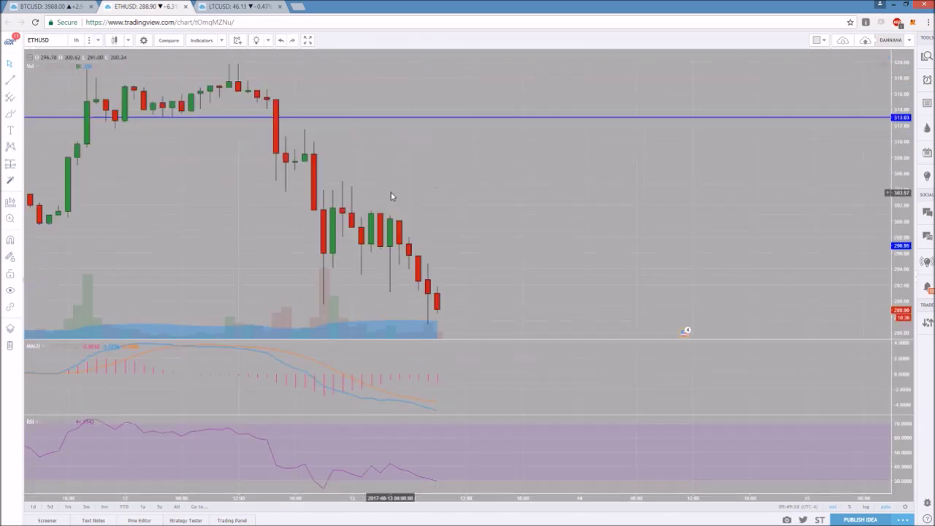
scroll(400, 198, "left", 3)
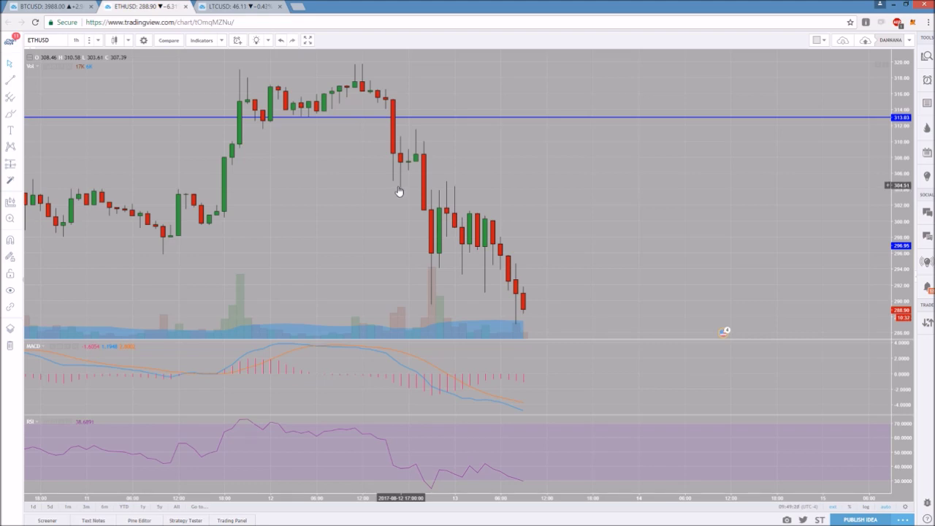
Show ETHUSD in 15-minute candles around the 313.03 level, then open the weekly LTCUSD chart
left_click(99, 40)
left_click(93, 119)
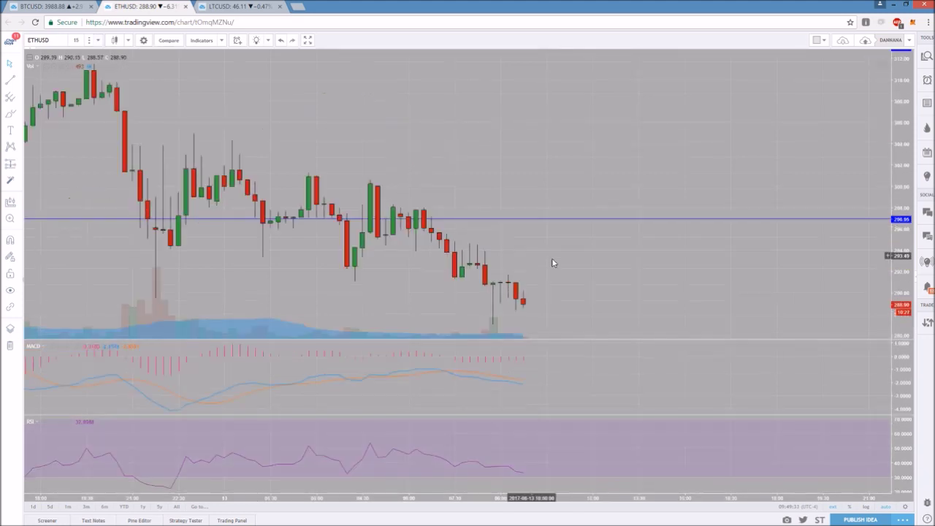
left_click_drag(593, 267, 637, 263)
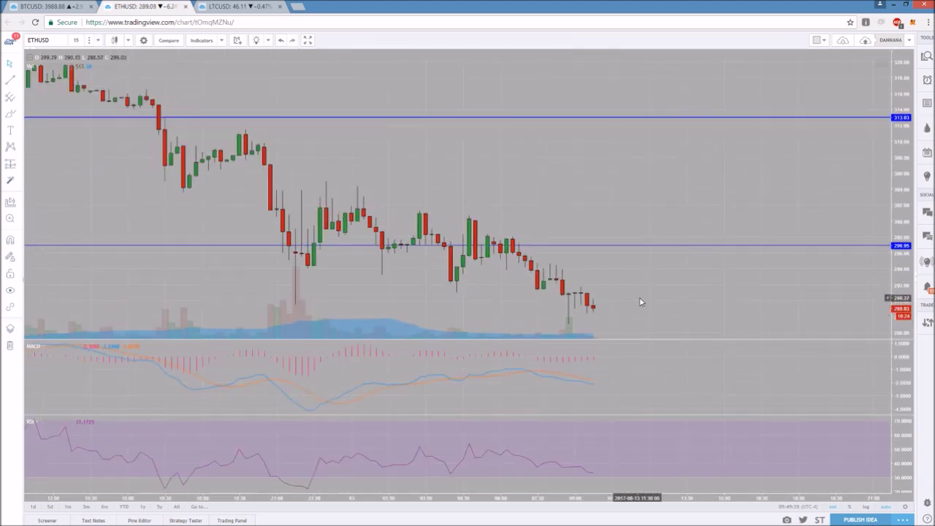
scroll(631, 302, "up", 1)
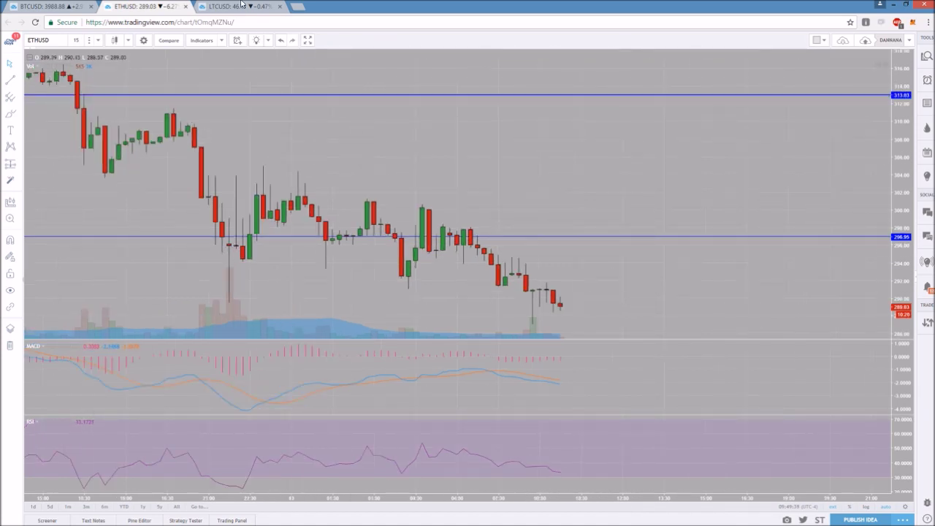
key("ctrl+Tab")
scroll(412, 203, "up", 1)
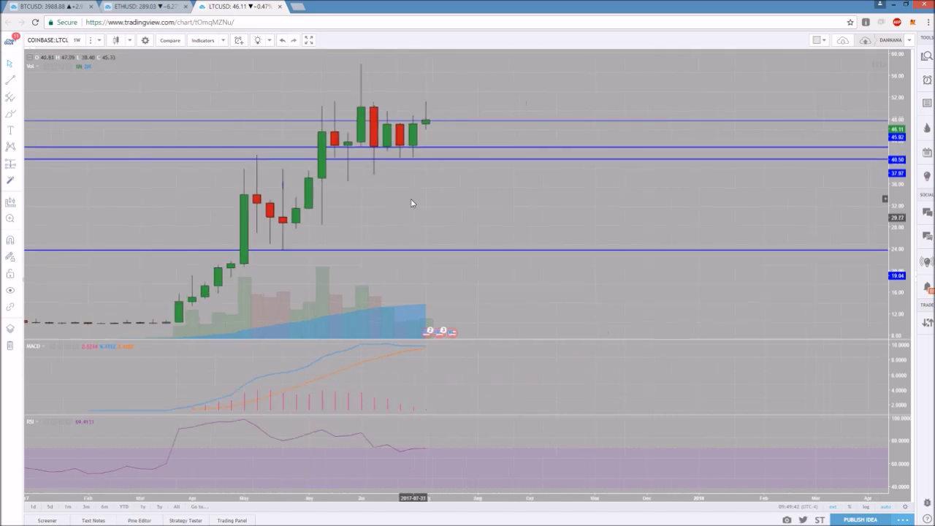
Delete the unneeded horizontal level, then move the support line to 38.24 and resistance to 49.85
left_click(424, 148)
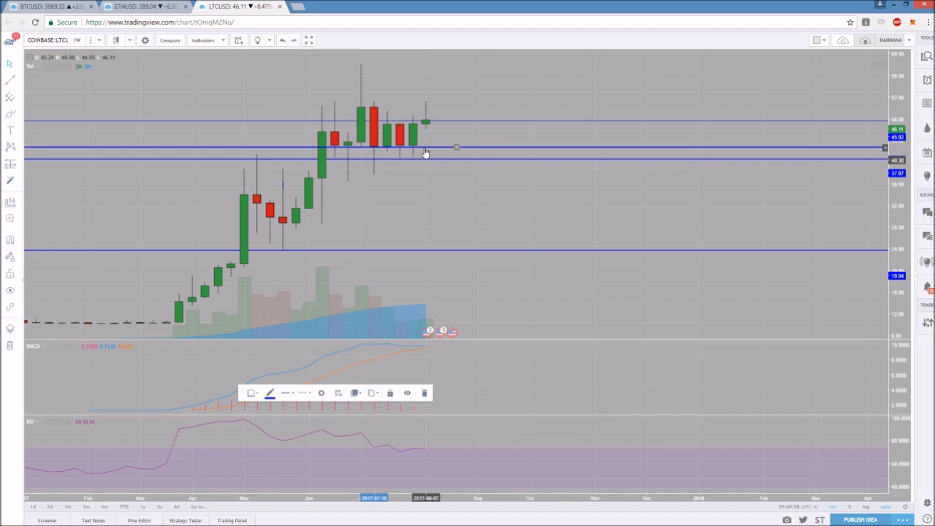
key("Delete")
left_click(420, 158)
left_click_drag(420, 160, 419, 157)
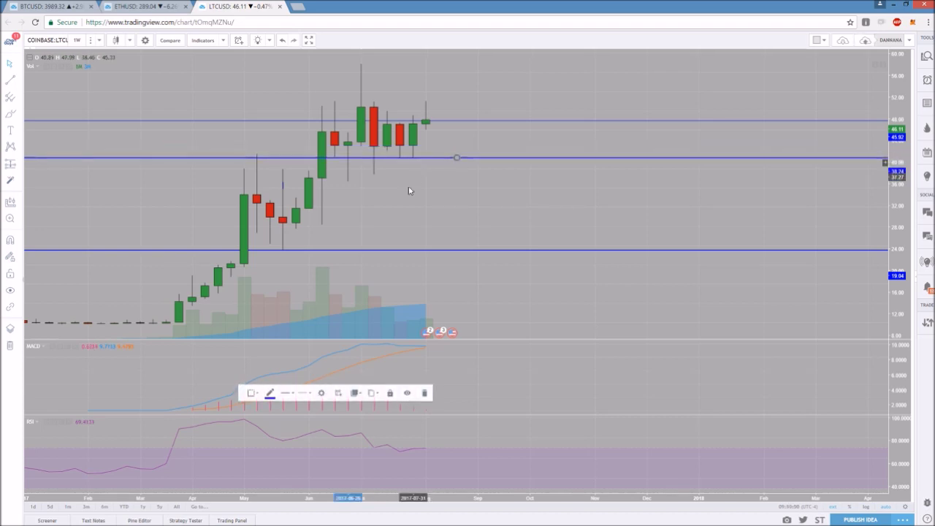
left_click_drag(450, 122, 448, 102)
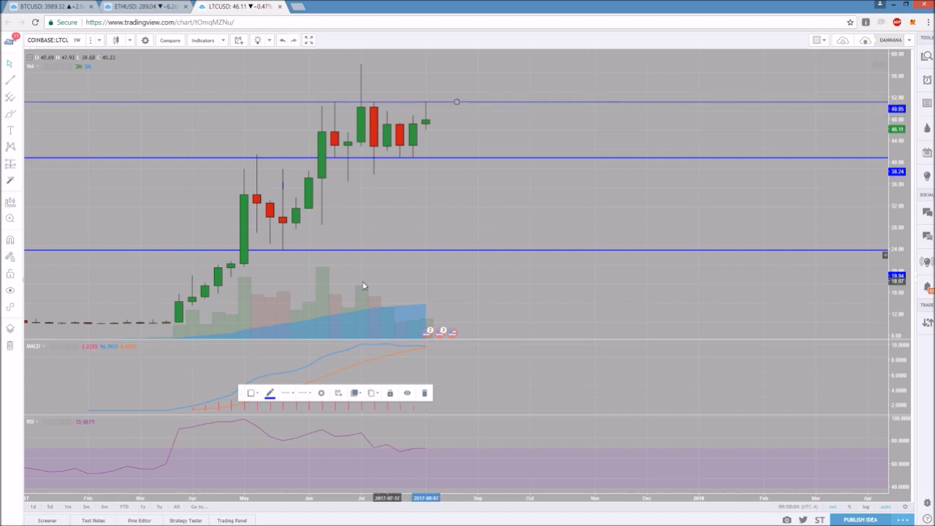
Switch the LTCUSD chart to daily candles
left_click(97, 41)
left_click(83, 211)
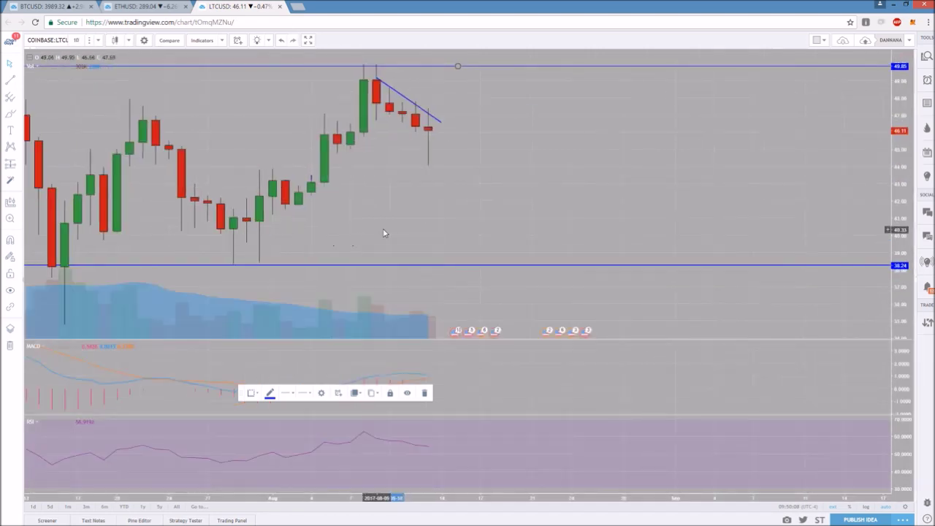
scroll(534, 203, "down", 2)
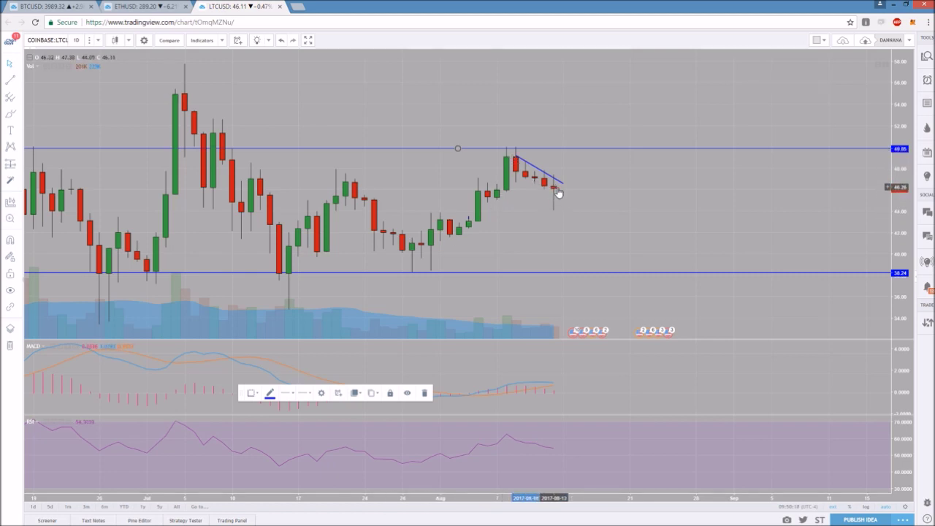
scroll(558, 192, "up", 3)
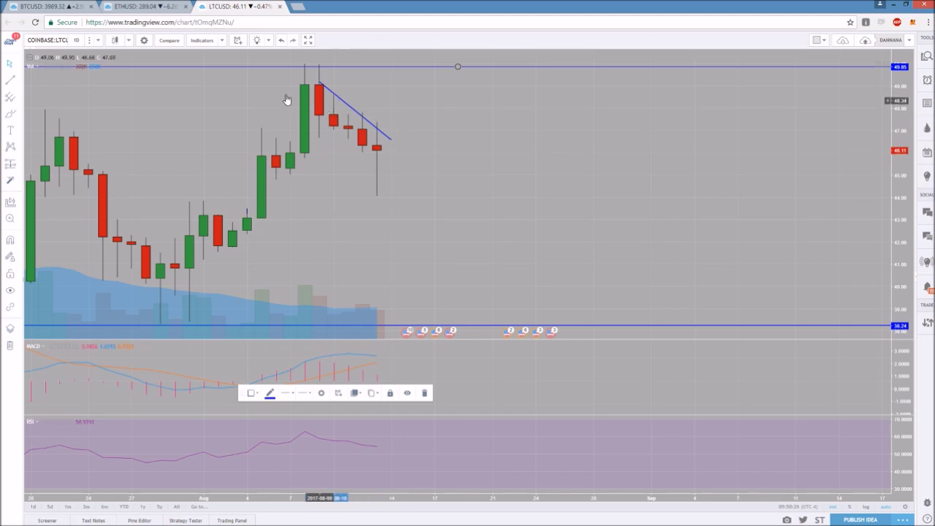
Switch LTCUSD from daily to 4-hour candles and review them
left_click(101, 43)
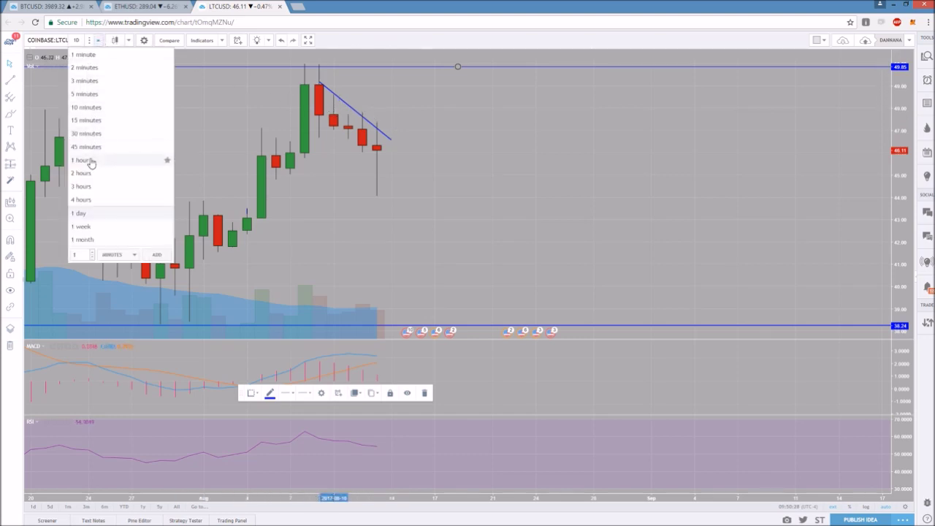
left_click(90, 199)
scroll(90, 200, "down", 5)
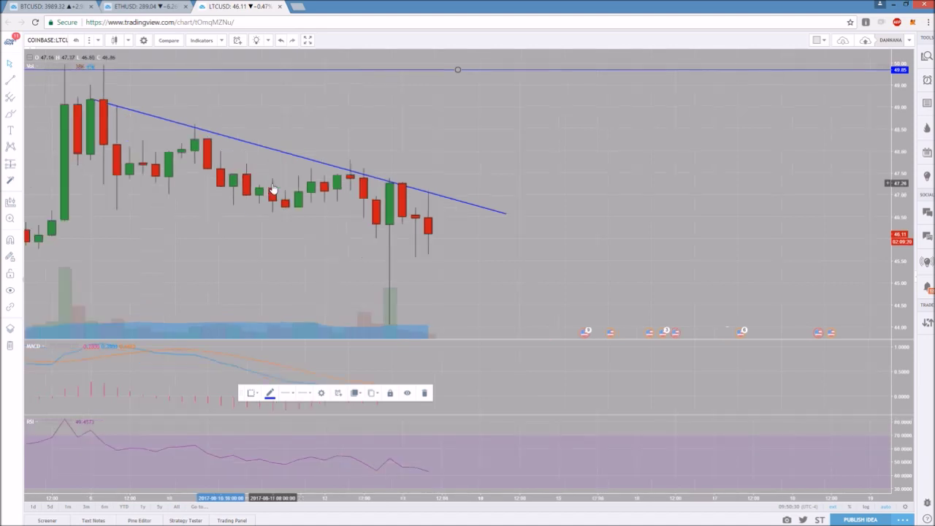
scroll(563, 219, "up", 1)
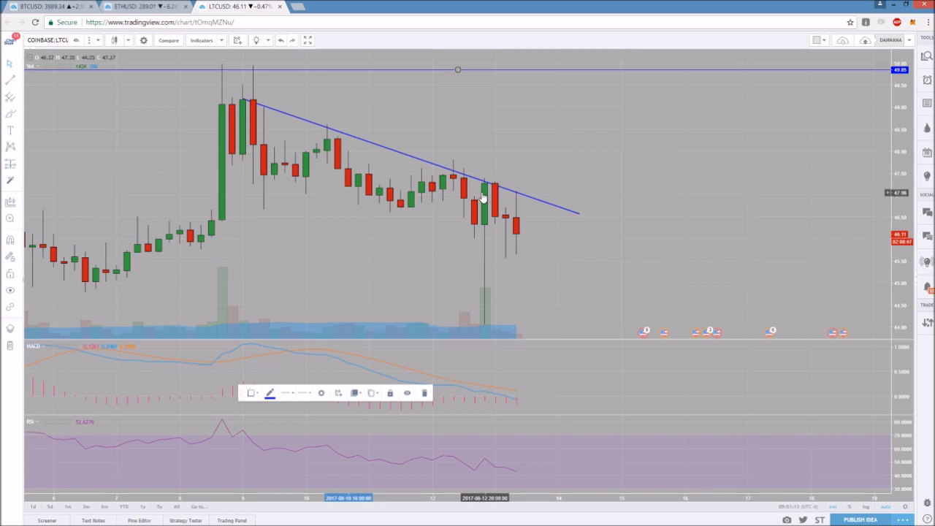
Compare LTCUSD on 1-hour and 4-hour candles, ending on 1-hour
left_click(98, 40)
left_click(80, 160)
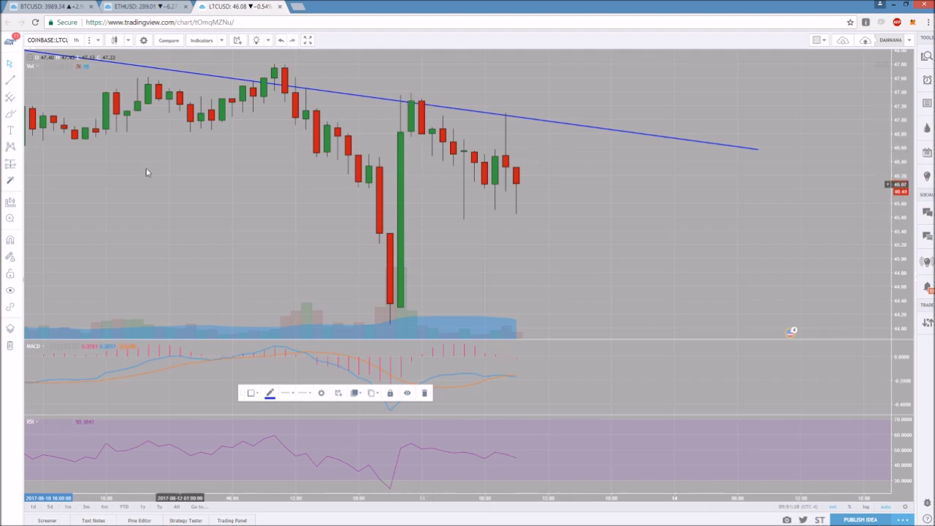
left_click(99, 41)
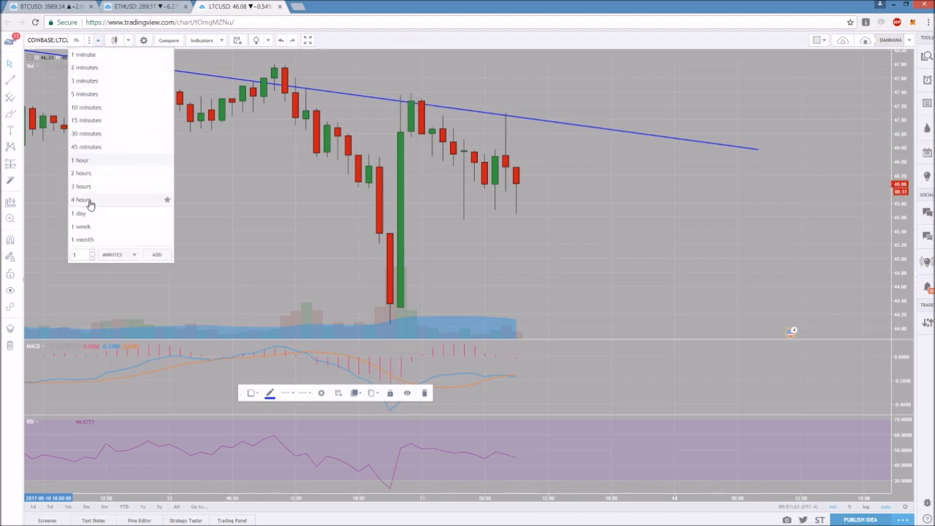
left_click(94, 199)
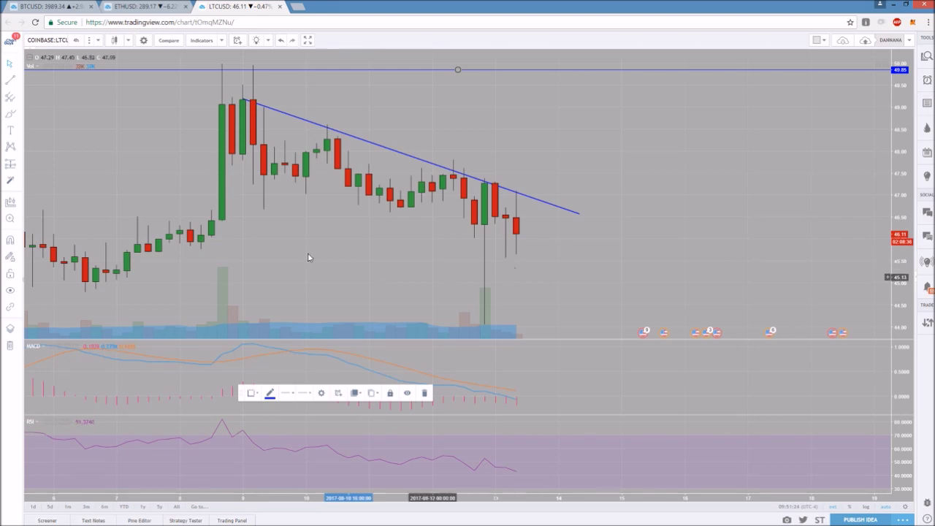
left_click(99, 41)
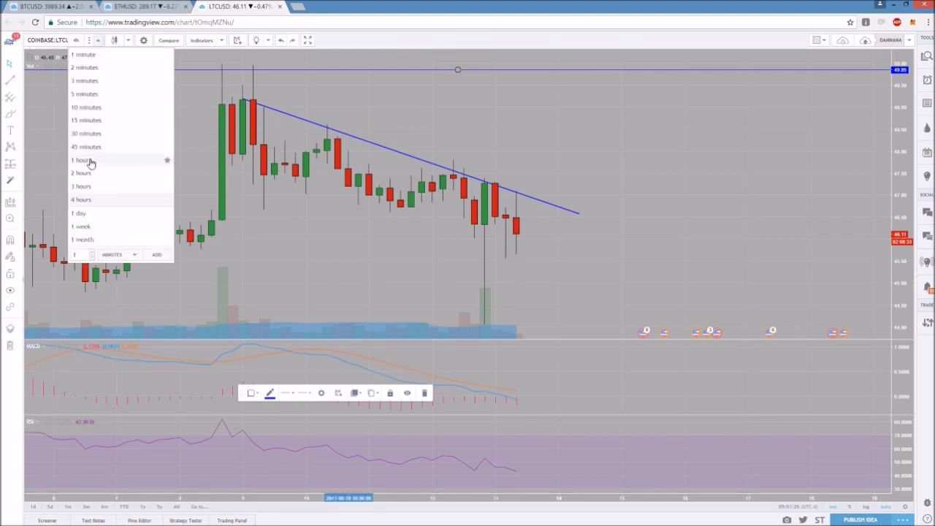
left_click(166, 162)
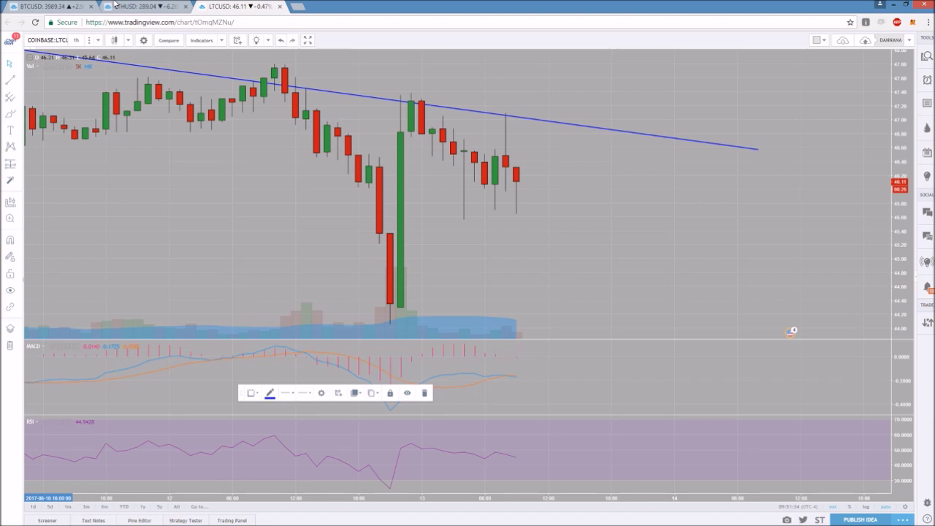
Glance at ETHUSD, then view the BTCUSD chart on 15-minute candles
left_click(152, 6)
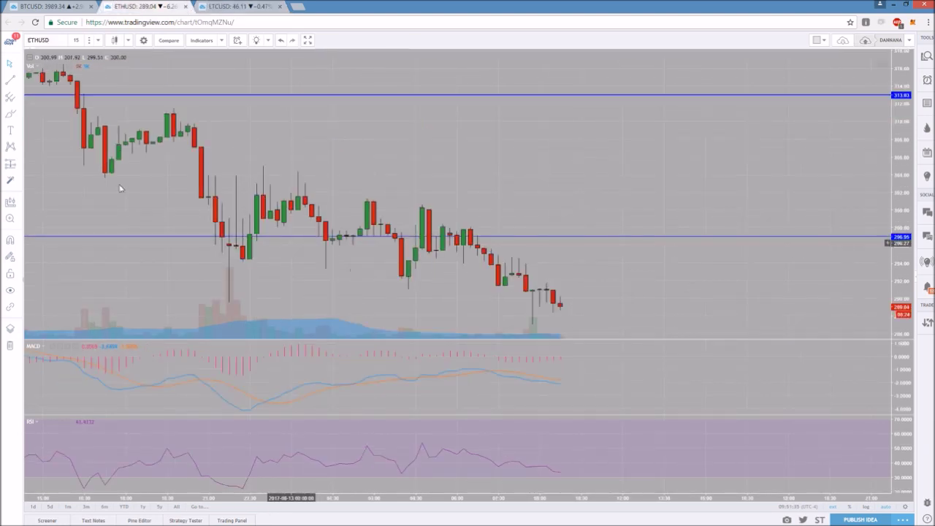
left_click(42, 7)
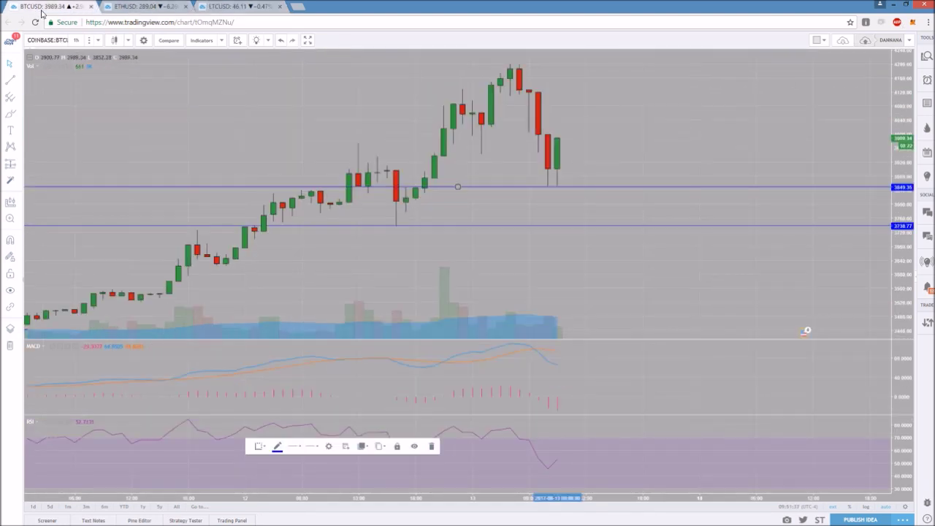
scroll(502, 248, "up", 4)
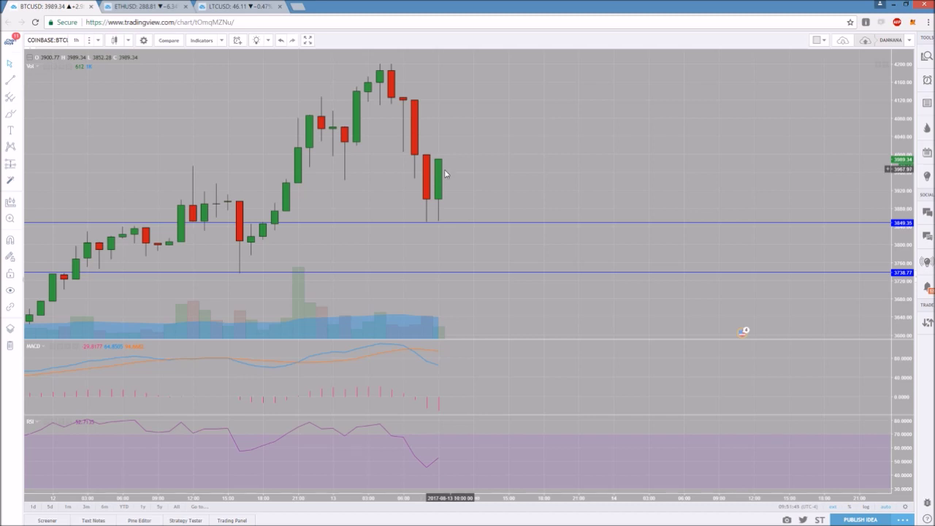
left_click(97, 40)
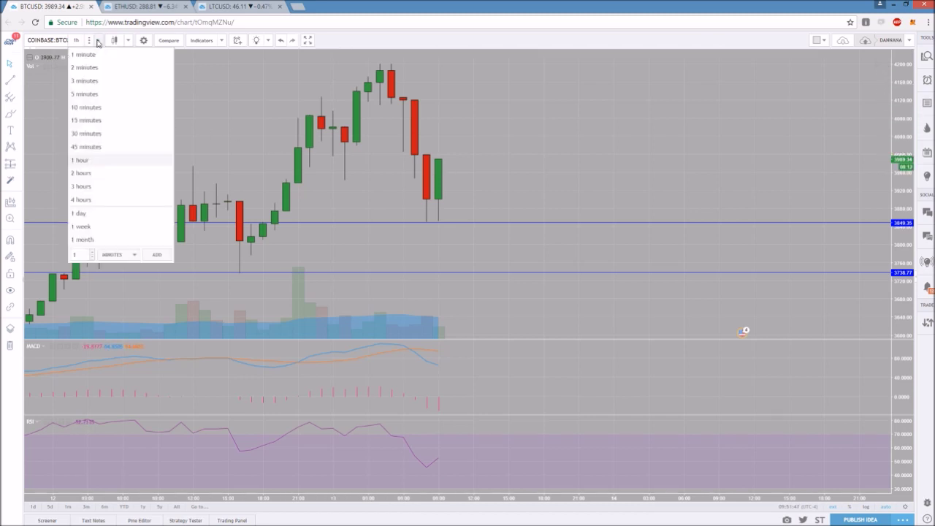
left_click(88, 121)
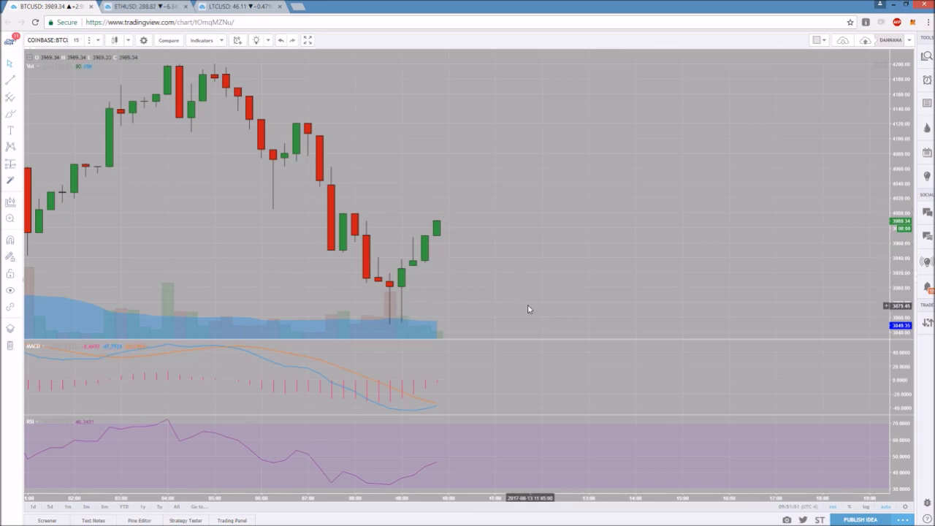
scroll(528, 309, "down", 5)
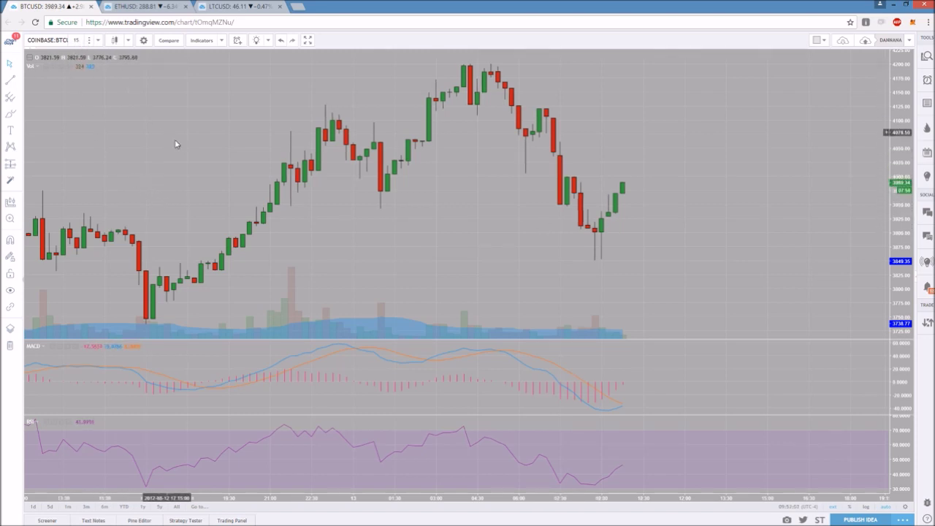
Return BTCUSD to 1-hour candles and bring the ETHUSD chart back up
left_click(98, 40)
left_click(79, 162)
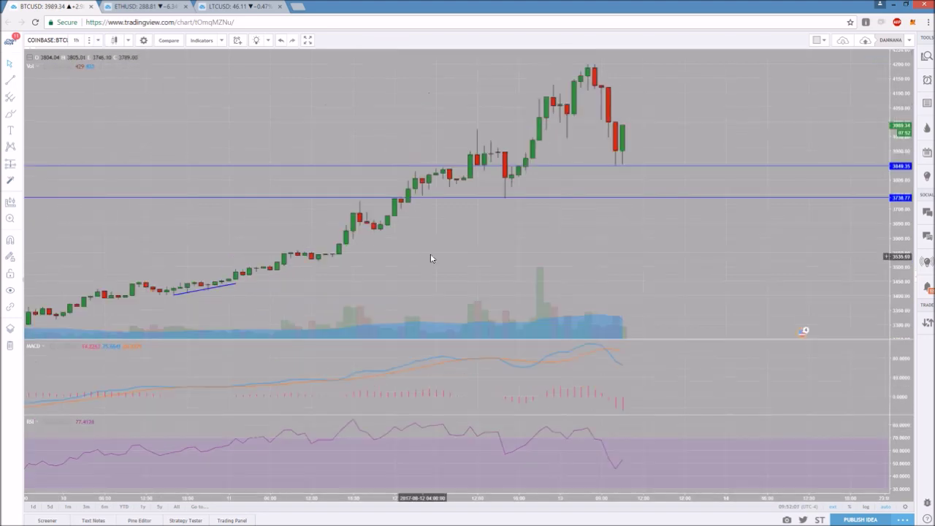
scroll(494, 247, "up", 3)
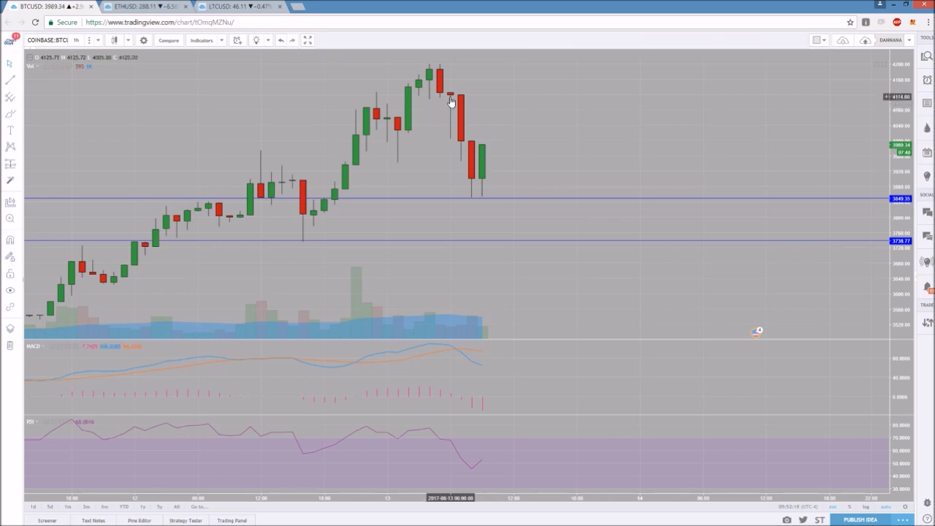
left_click(160, 6)
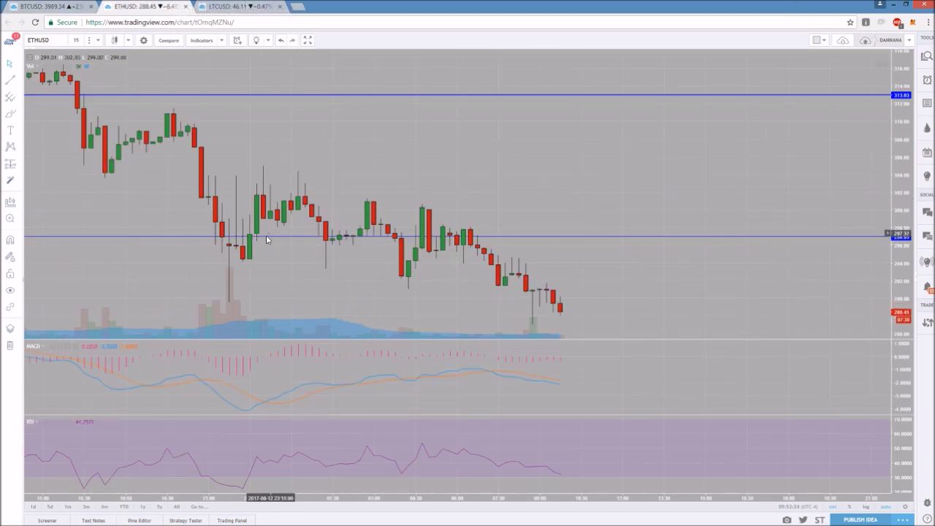
Set the ETHUSD chart to daily candles
left_click(98, 40)
left_click(80, 213)
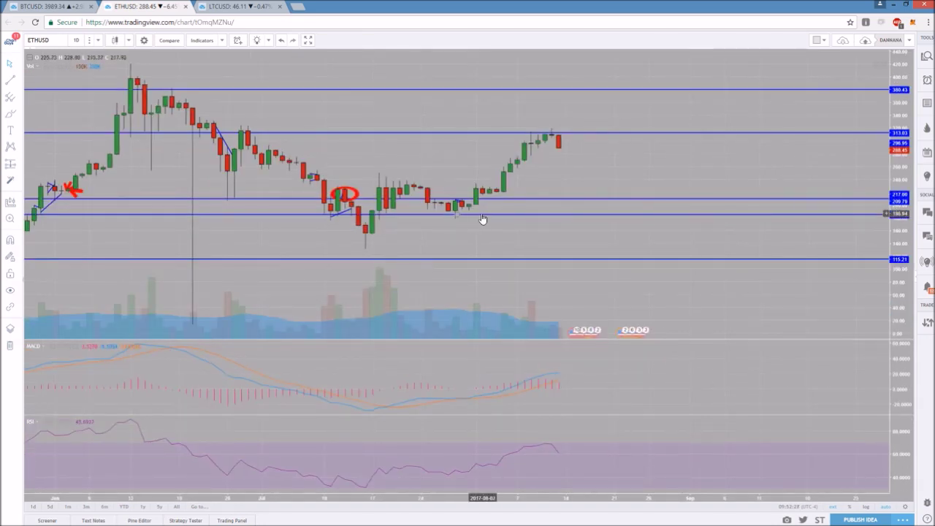
scroll(482, 217, "up", 2)
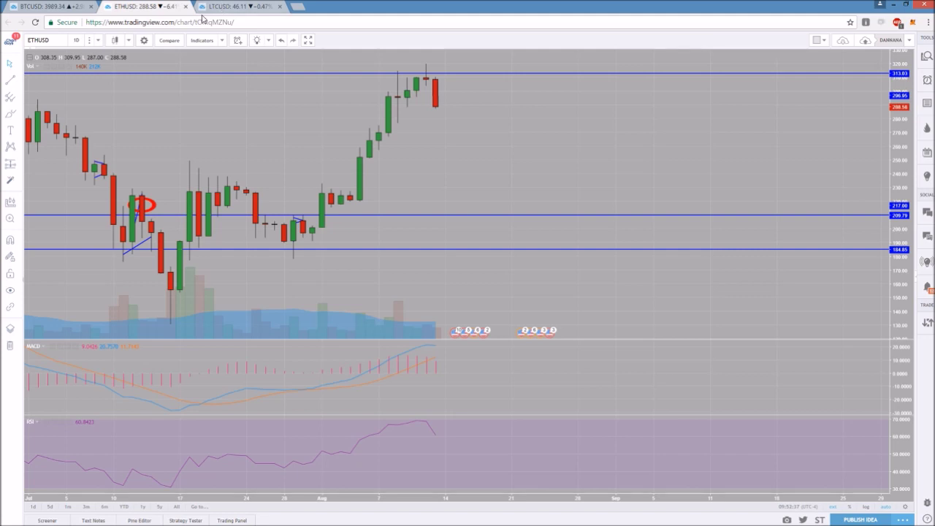
Set the LTCUSD and BTCUSD charts to daily candles as well
left_click(223, 7)
left_click(98, 41)
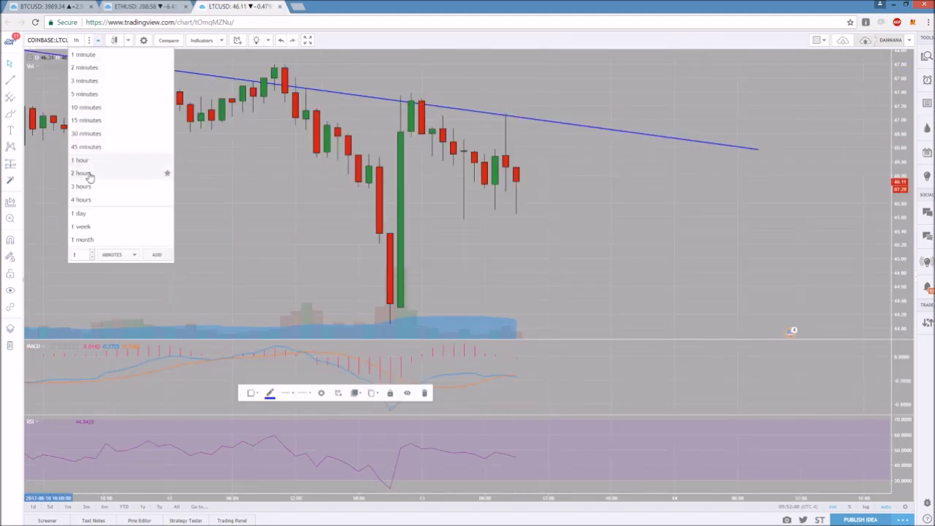
left_click(86, 215)
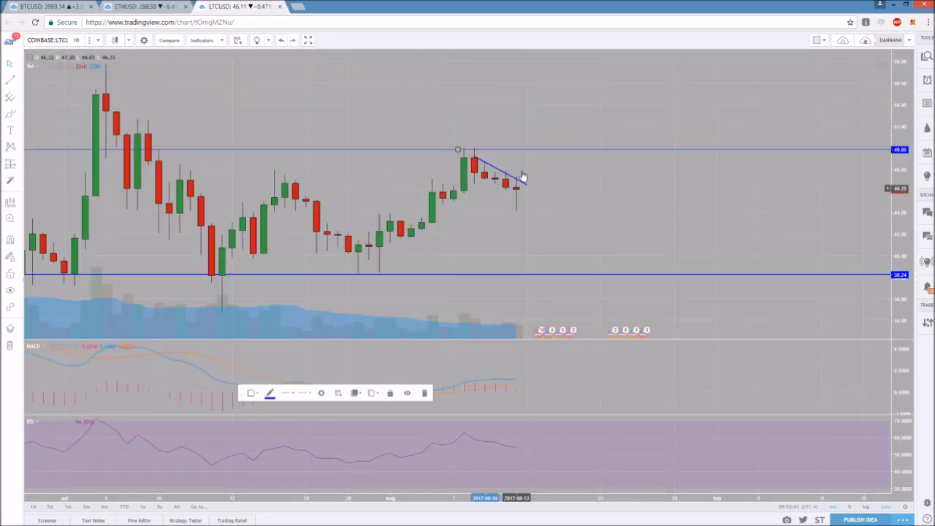
left_click(73, 6)
left_click(97, 41)
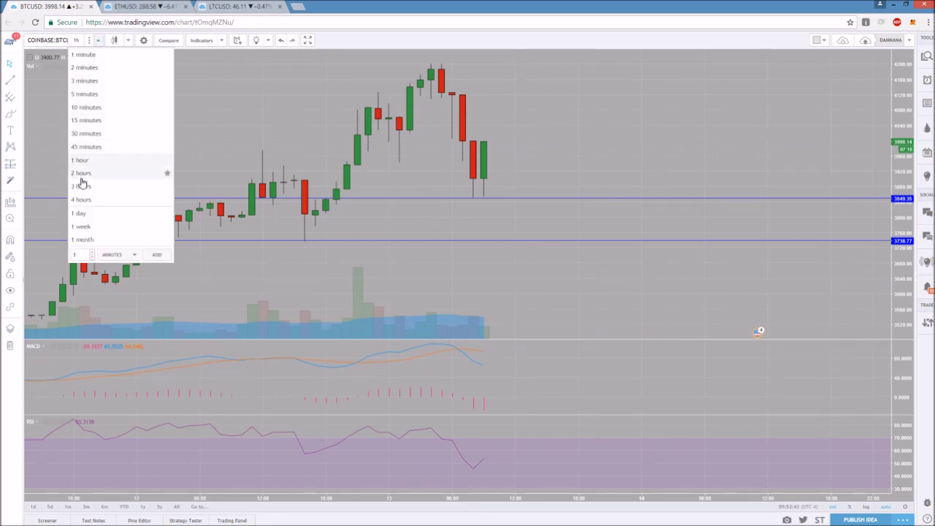
left_click(86, 216)
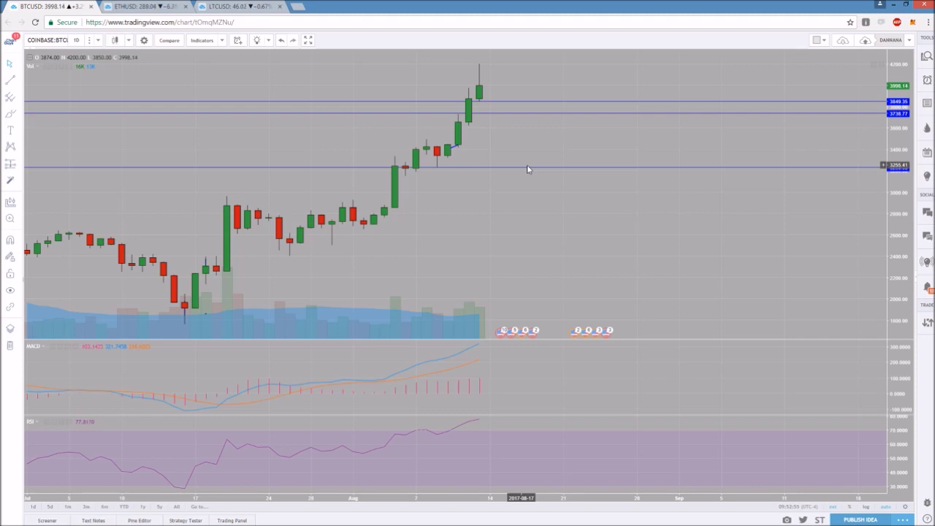
Go to the ETHUSD chart and set it to 1-hour candles
left_click(150, 7)
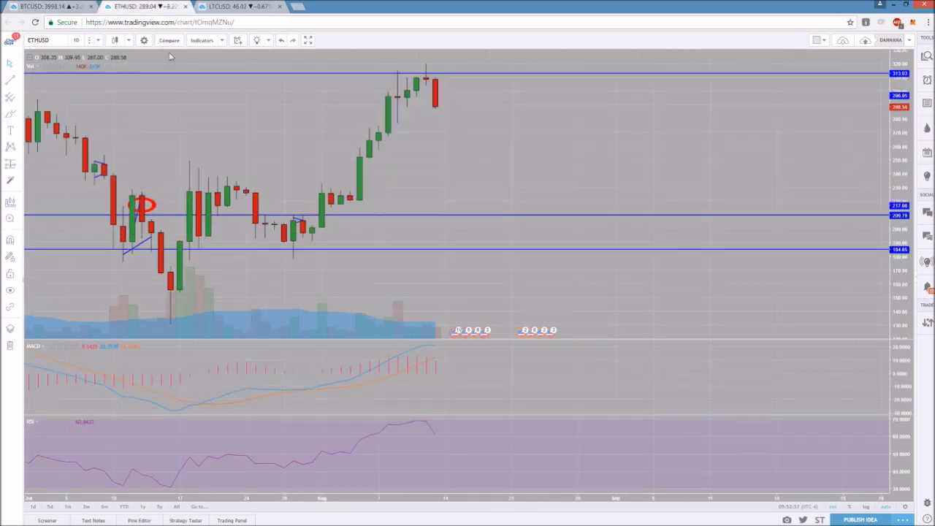
left_click(98, 40)
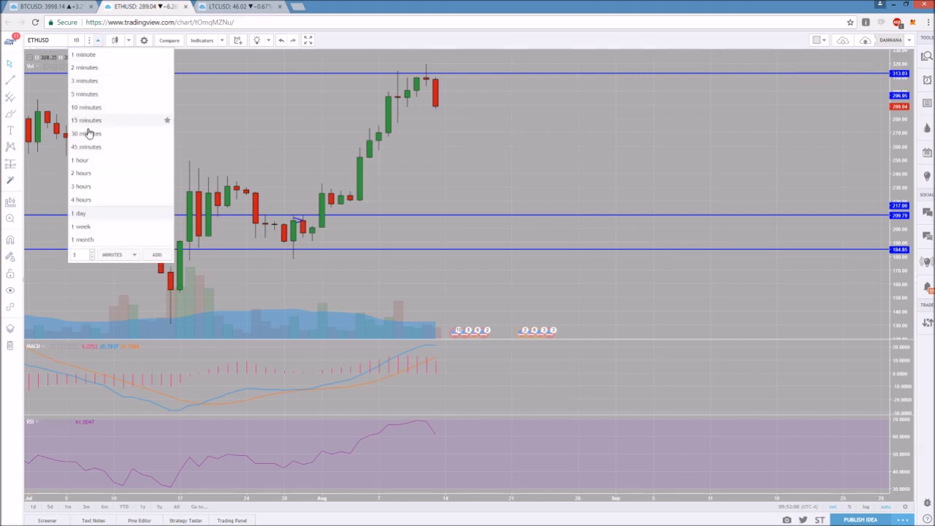
left_click(92, 159)
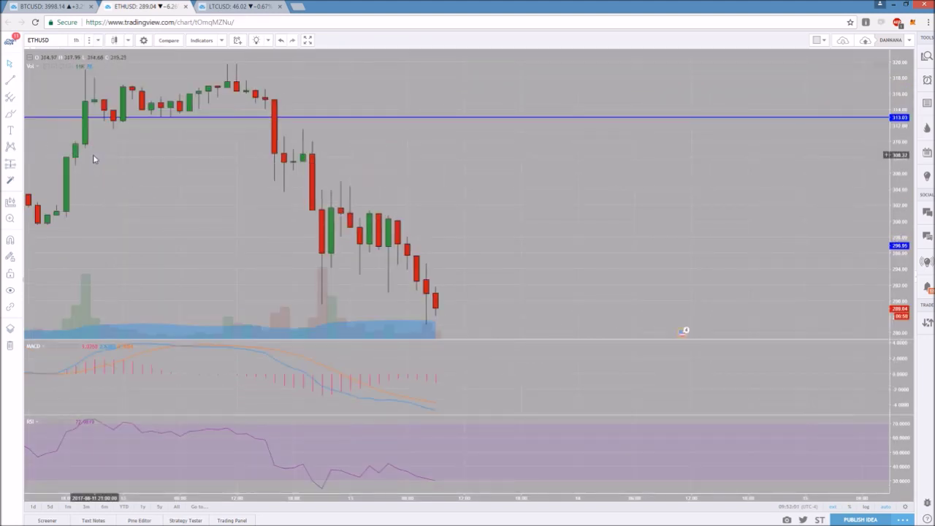